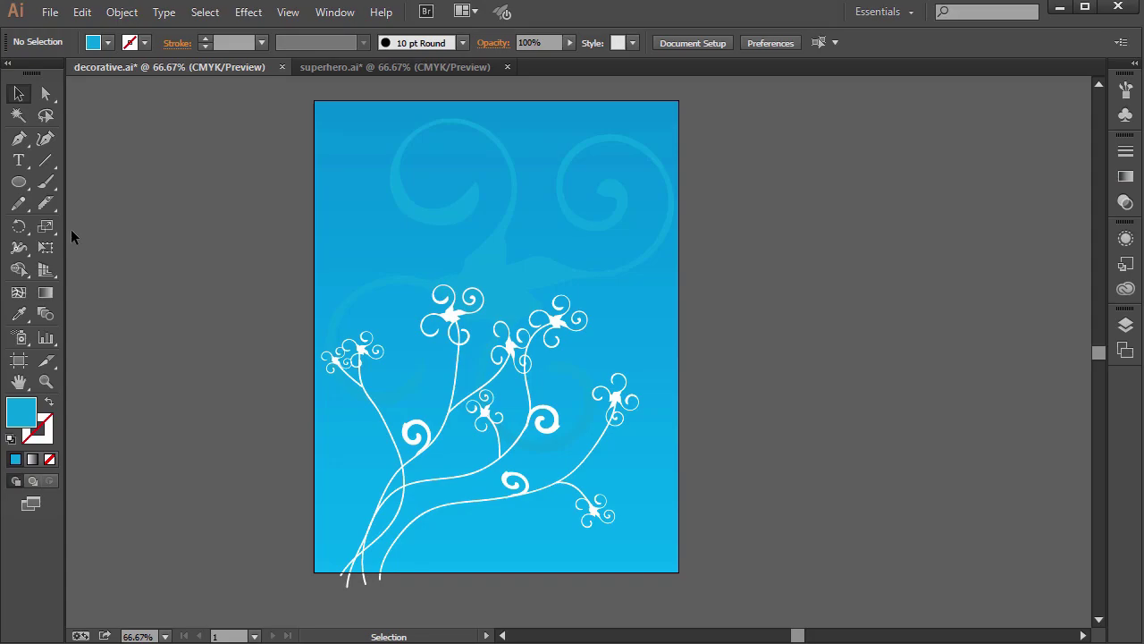
- Look over the Rotate and Reflect tools and flip between decorative.ai and superhero.ai
click(18, 229)
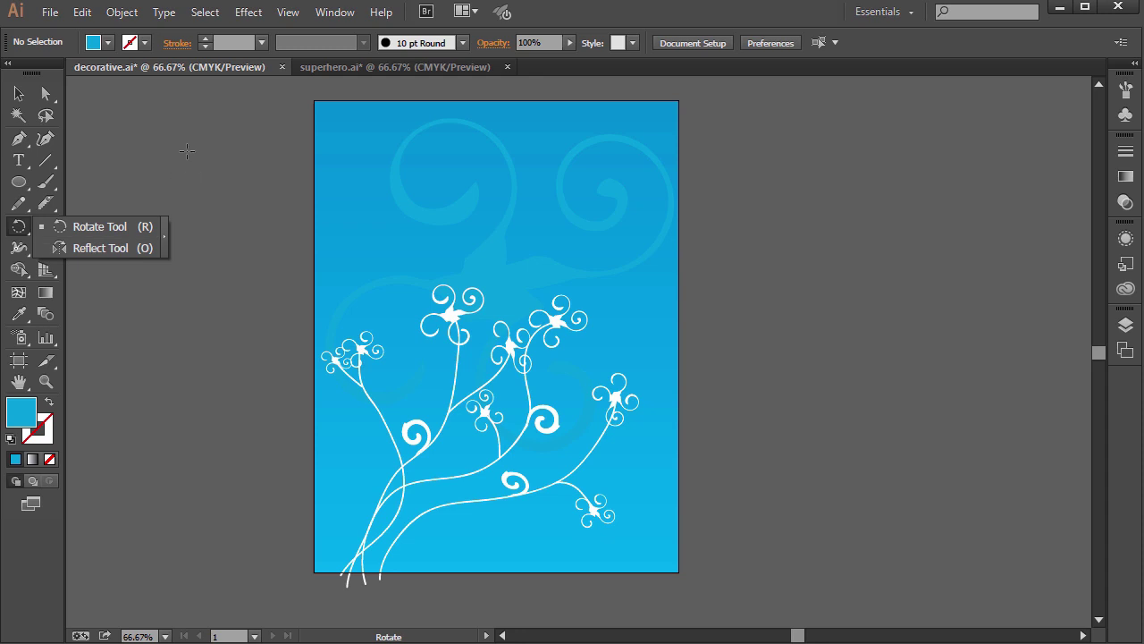
click(158, 65)
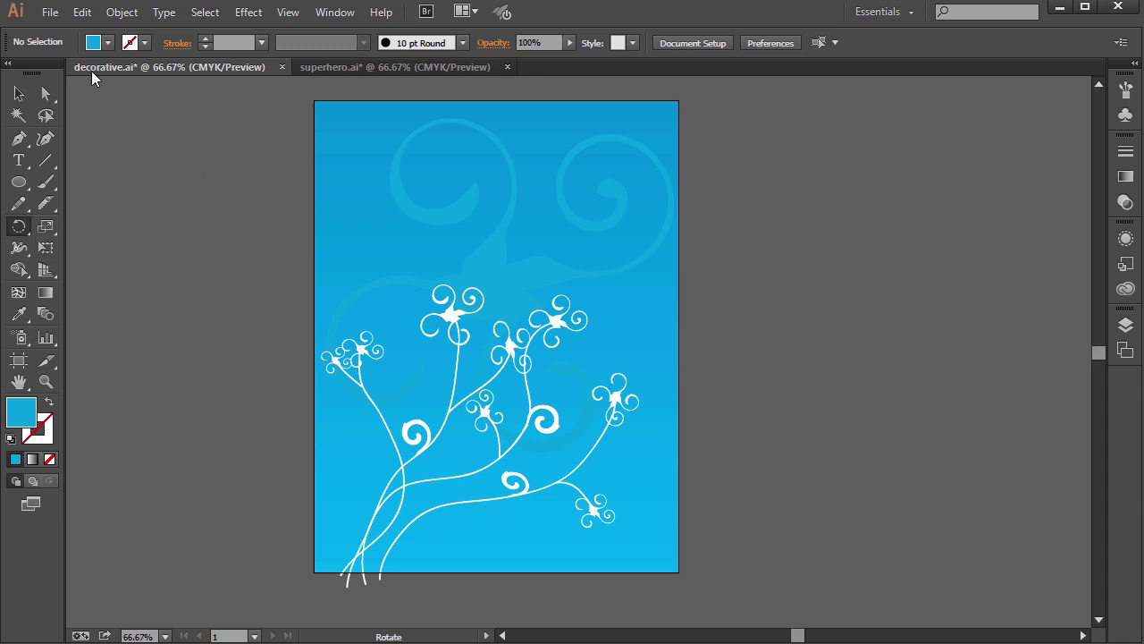
click(333, 71)
click(202, 71)
- Select the faint background swirl on decorative.ai and try rotating it freely
click(18, 93)
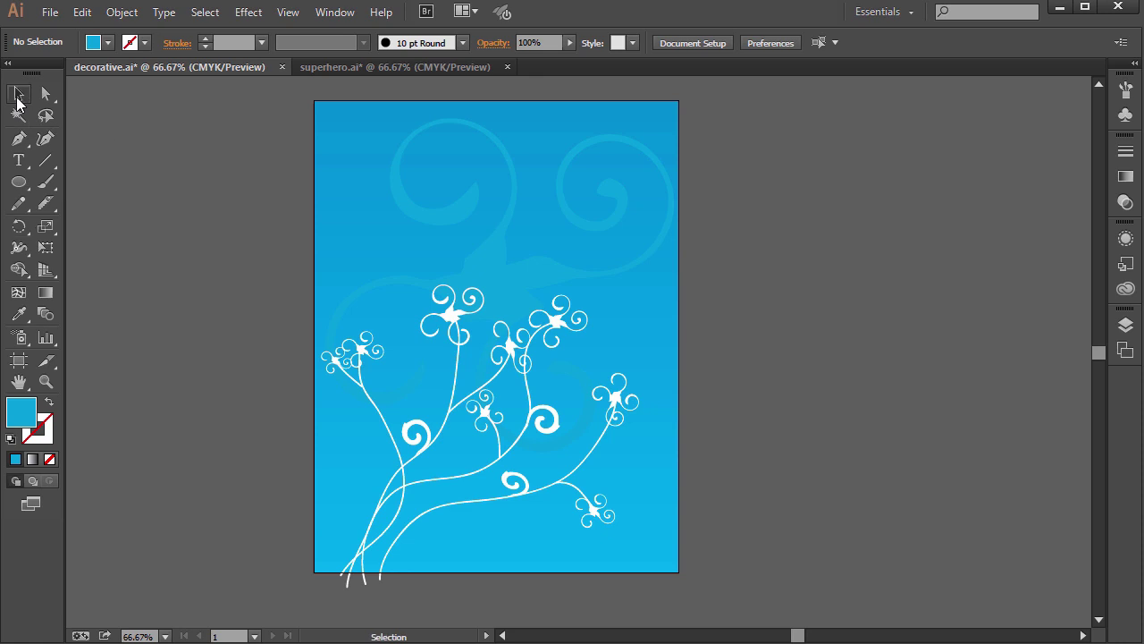
click(478, 128)
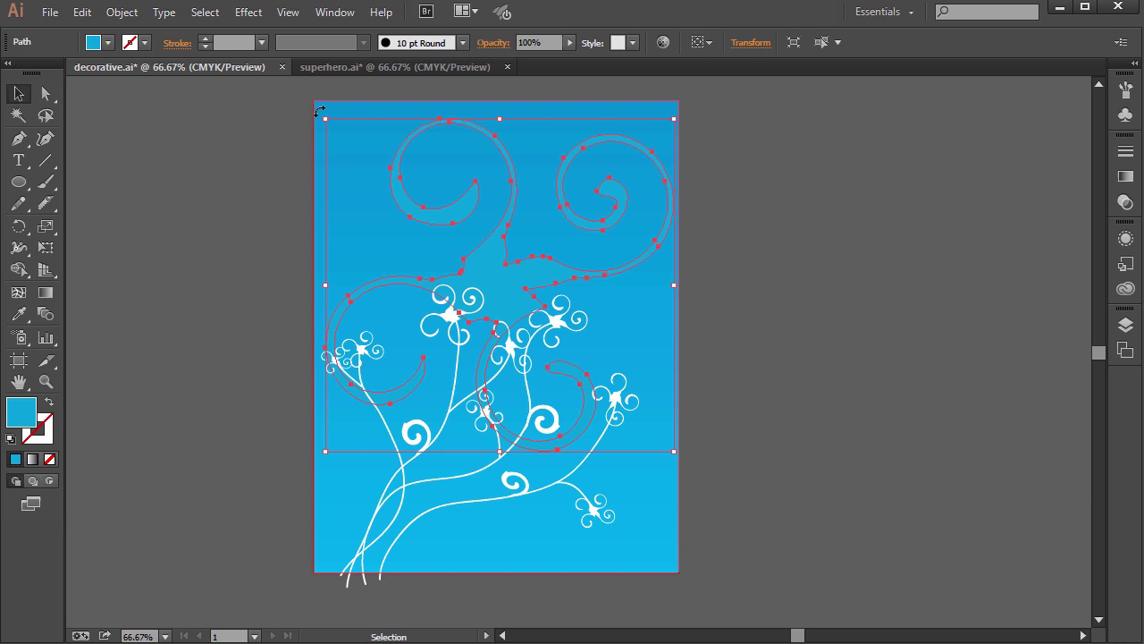
drag(321, 108, 250, 112)
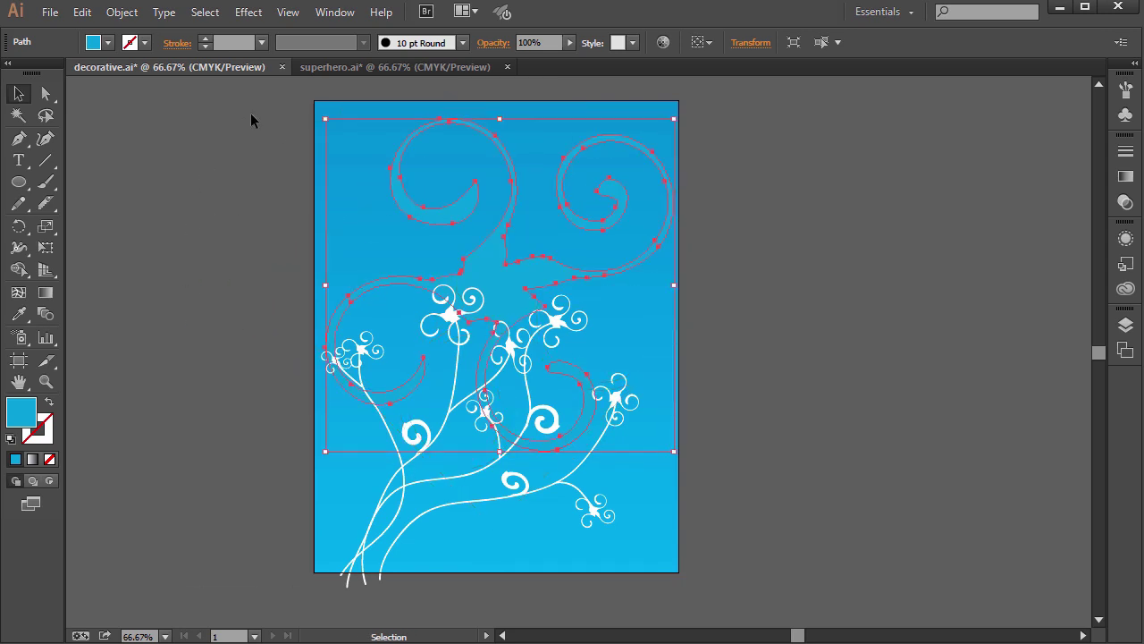
drag(19, 226, 62, 232)
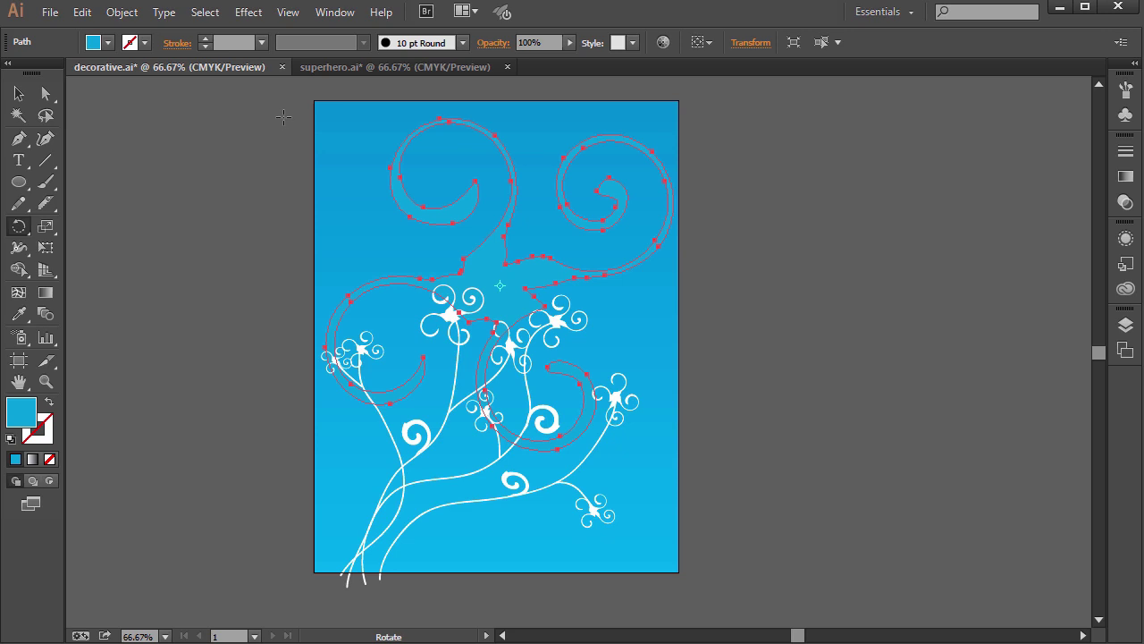
mouse_move(282, 116)
mouse_down()
mouse_move(200, 189)
mouse_move(162, 323)
mouse_move(222, 166)
mouse_move(230, 181)
mouse_move(191, 309)
mouse_move(206, 258)
mouse_move(154, 320)
mouse_move(284, 146)
mouse_move(220, 294)
mouse_move(225, 393)
mouse_move(288, 161)
mouse_move(258, 202)
mouse_move(280, 436)
mouse_move(261, 237)
mouse_move(288, 110)
mouse_up()
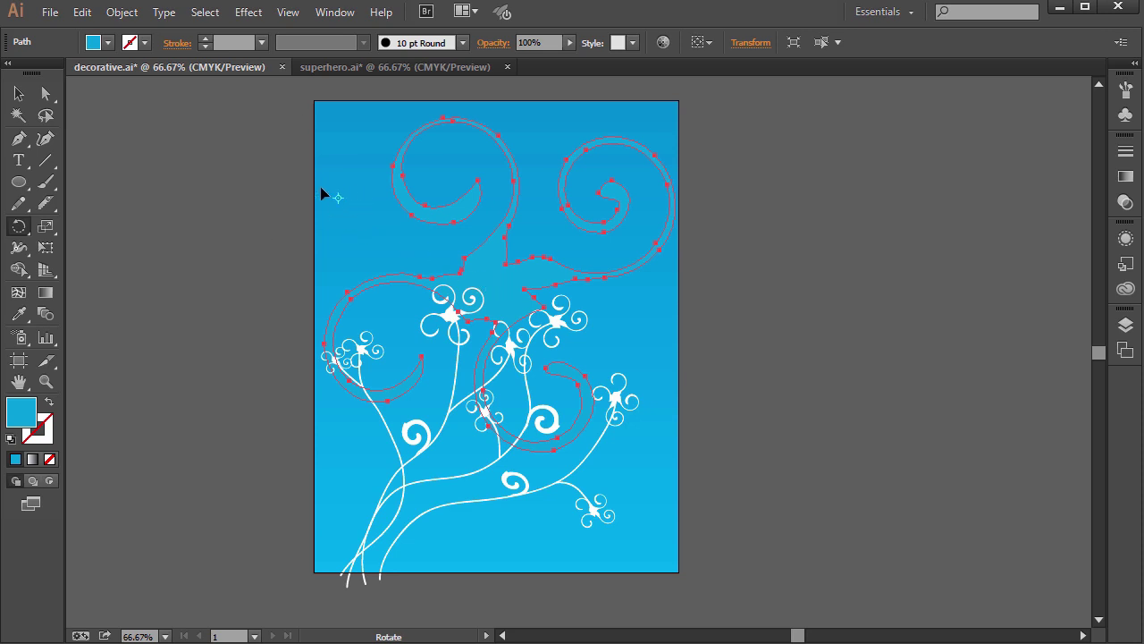
mouse_move(264, 177)
mouse_down()
mouse_move(220, 217)
mouse_move(187, 319)
mouse_move(220, 250)
mouse_move(336, 124)
mouse_move(245, 167)
mouse_up()
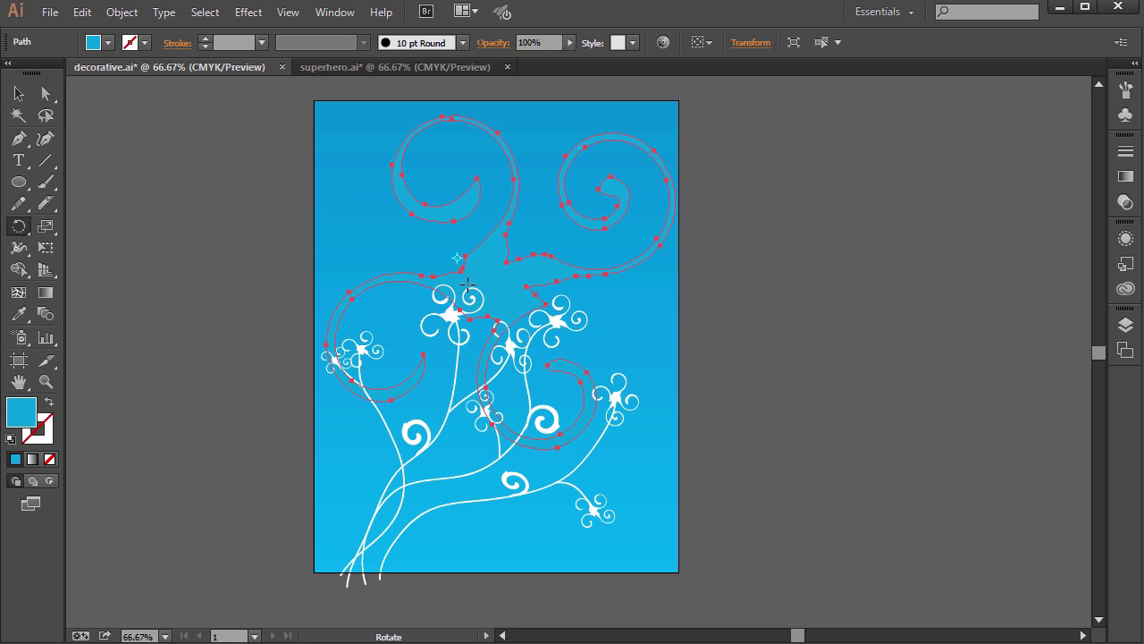
click(495, 281)
alt+click(365, 235)
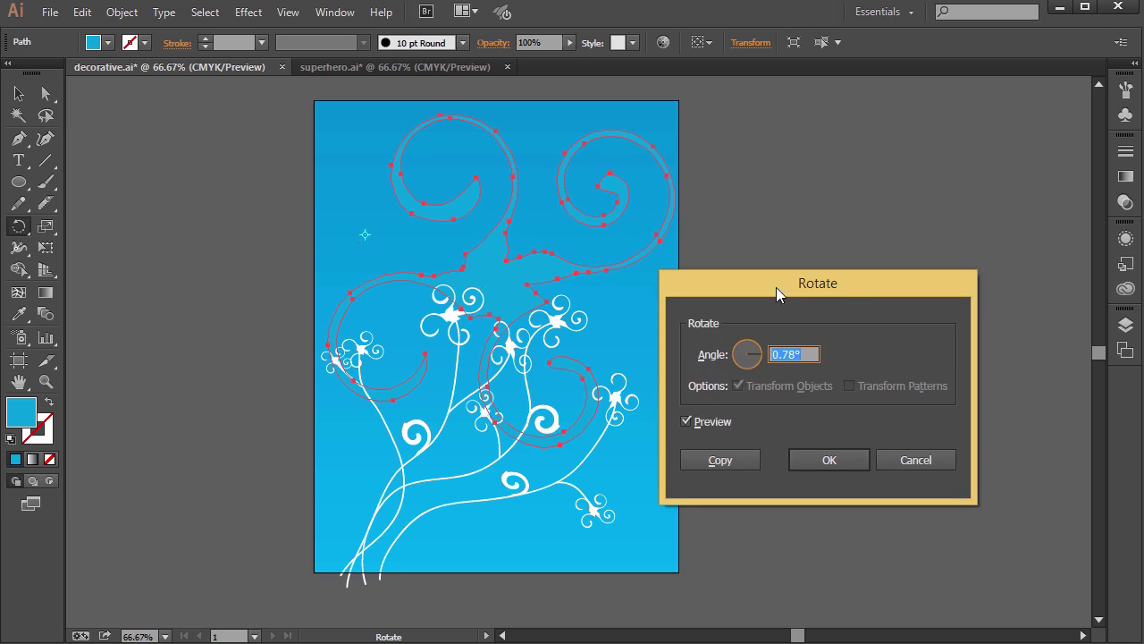
drag(776, 287, 536, 220)
mouse_move(513, 295)
mouse_down()
mouse_move(497, 291)
mouse_move(501, 303)
mouse_up()
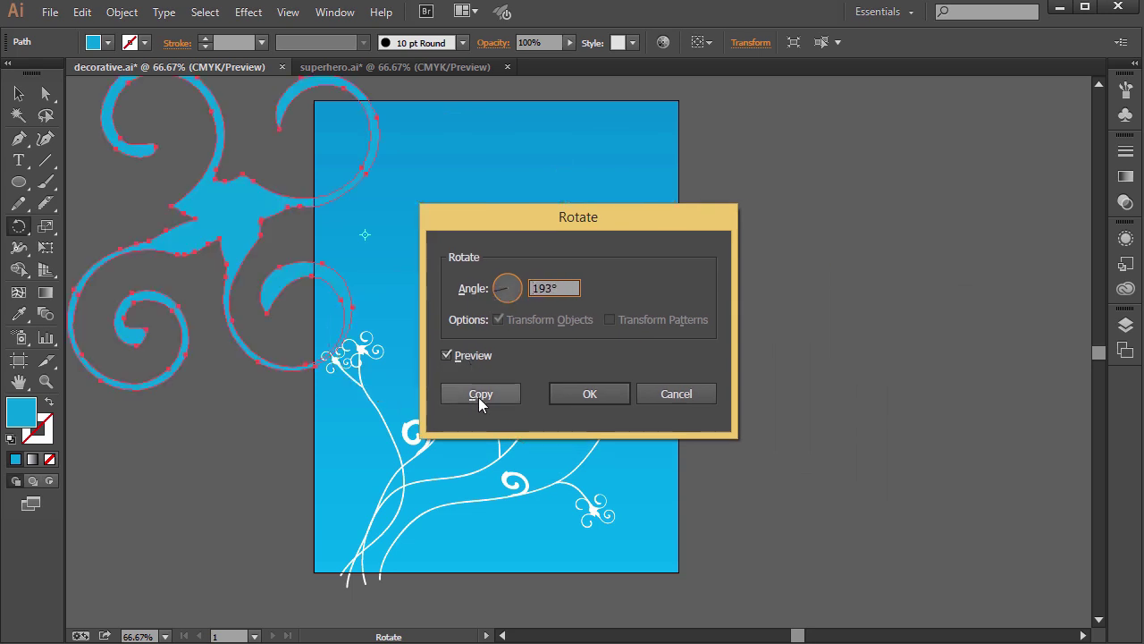
drag(502, 300, 464, 291)
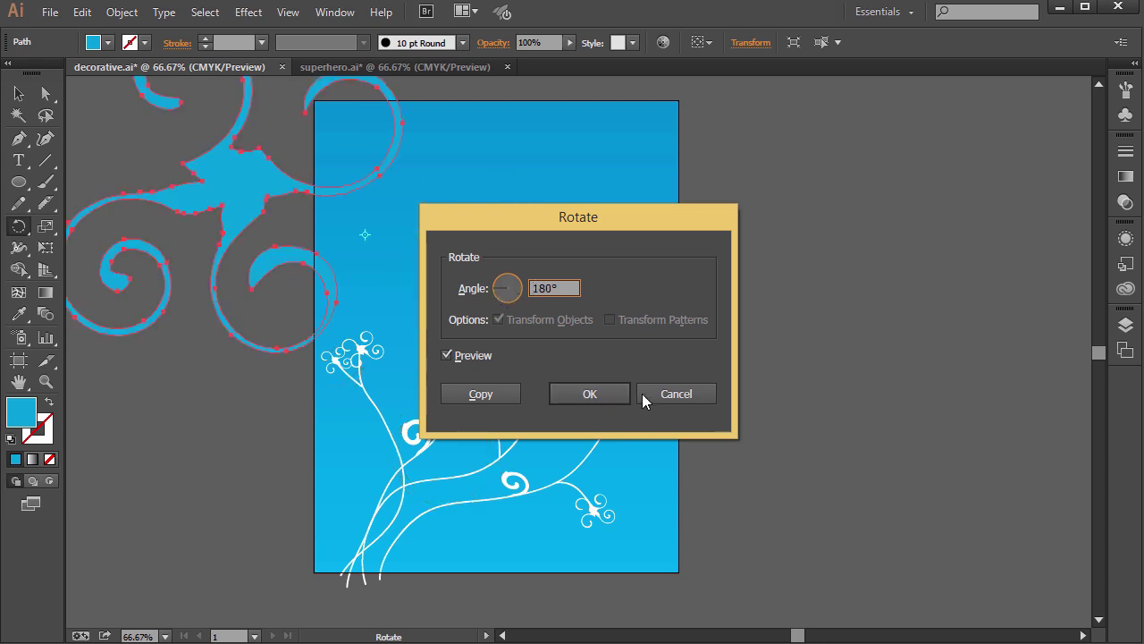
click(686, 395)
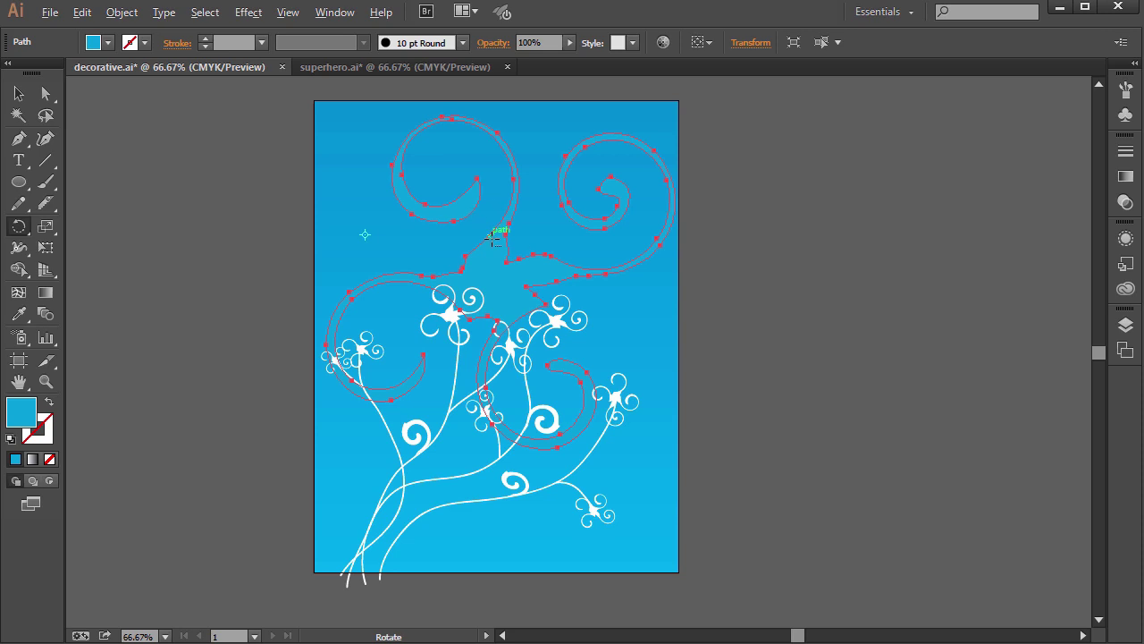
- Rotate the swirl shapes by 45°, deselect them, and nudge them slightly left and down
key(alt)
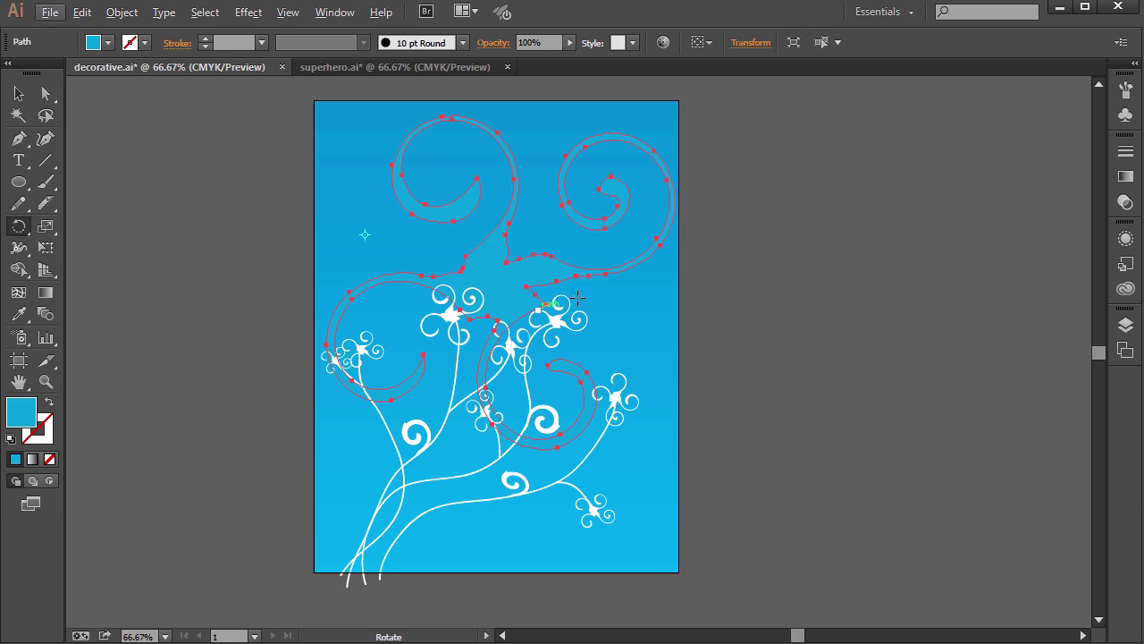
key(ctrl)
drag(490, 281, 519, 266)
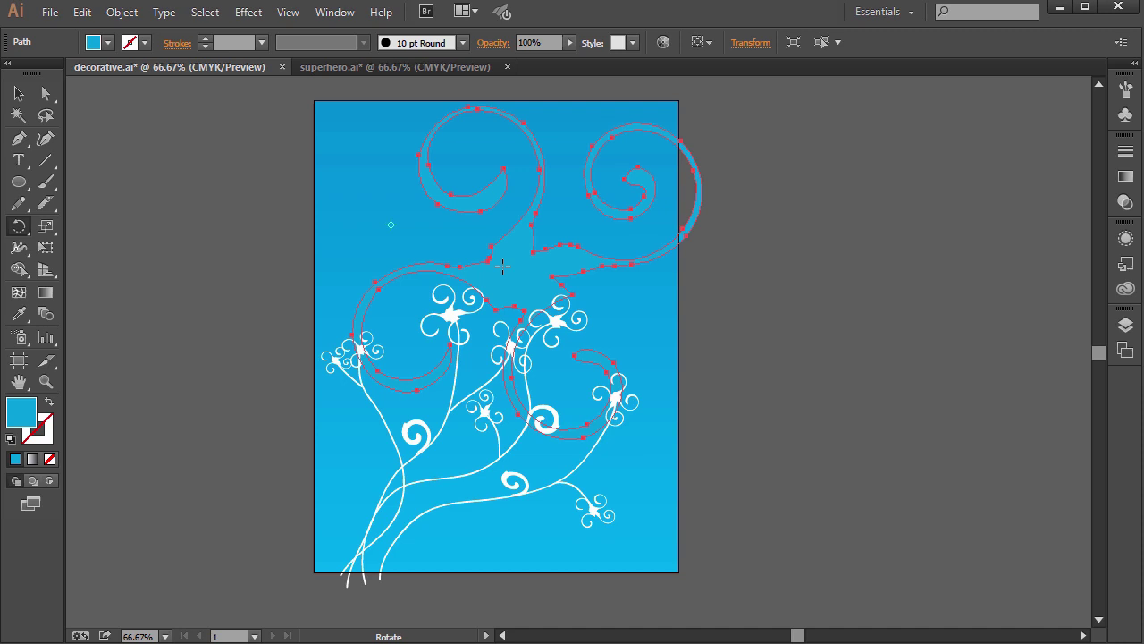
drag(461, 243, 253, 194)
key(v)
key(ctrl+shift+a)
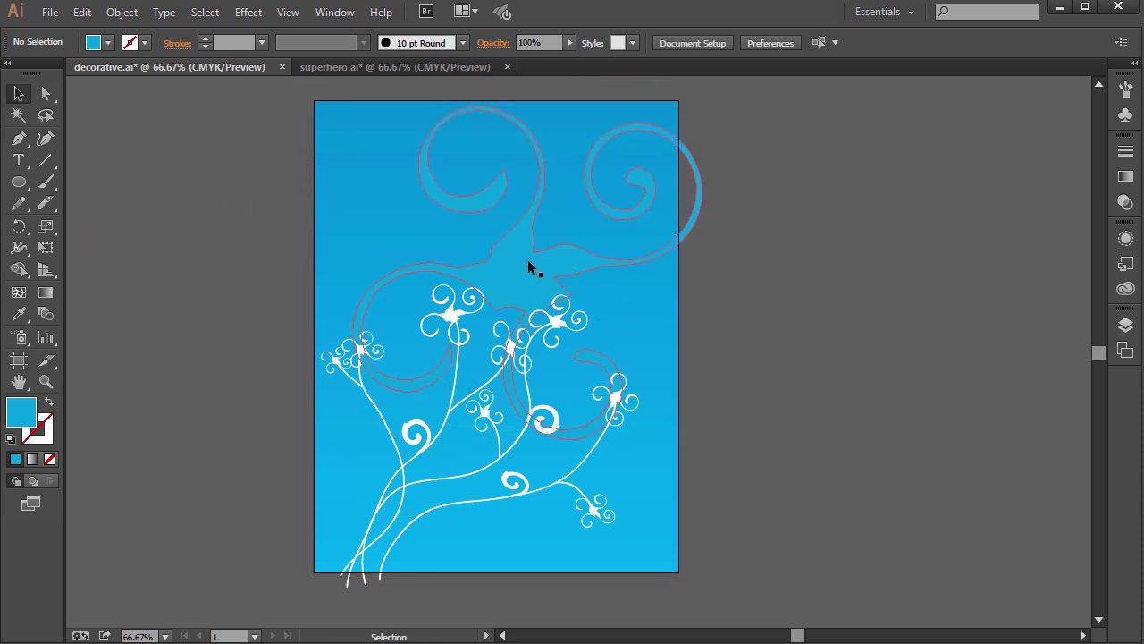
drag(527, 266, 497, 280)
- Create a new document with the default settings
click(49, 12)
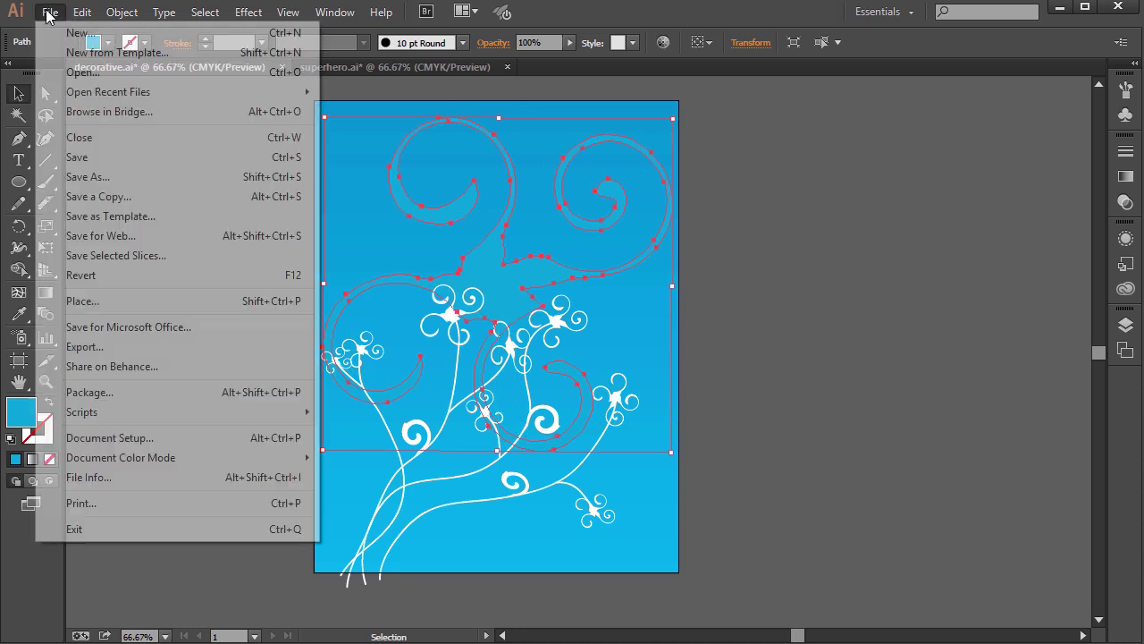
click(79, 32)
click(671, 555)
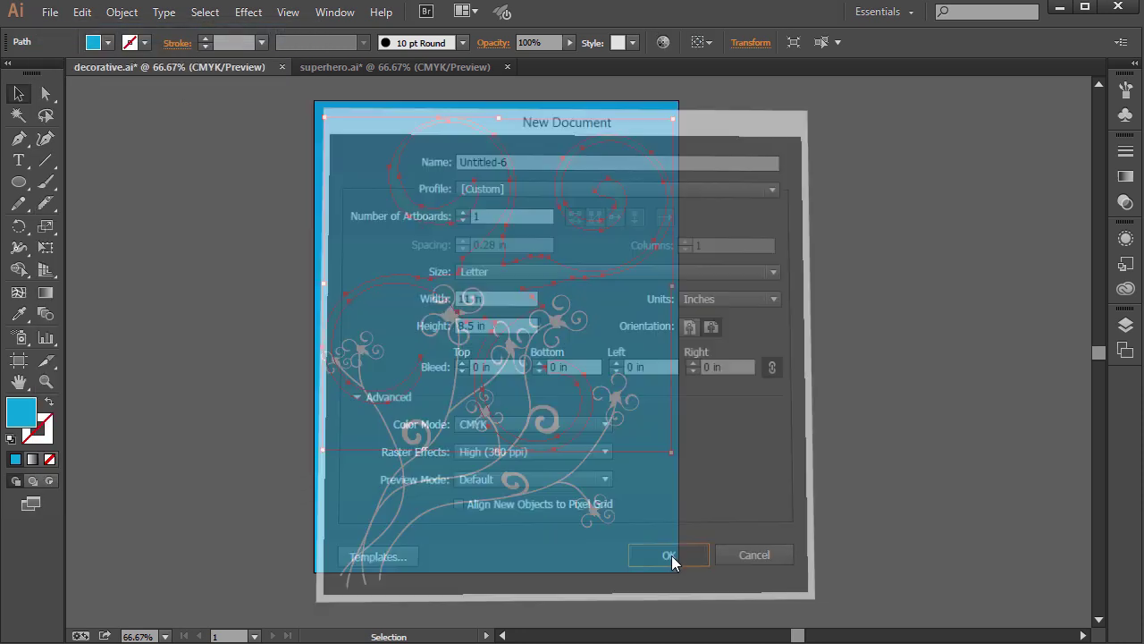
- Set the fill colour to a bright green and place the leaf's first Pen anchor
click(18, 138)
double_click(21, 411)
drag(623, 438, 629, 417)
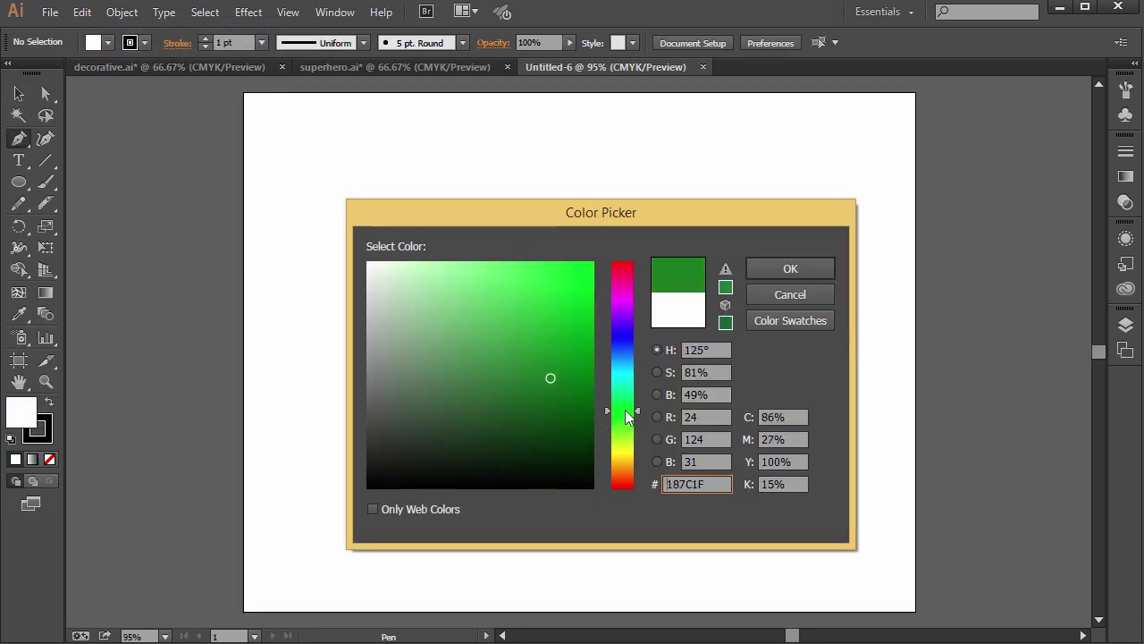
click(559, 336)
click(567, 316)
click(790, 268)
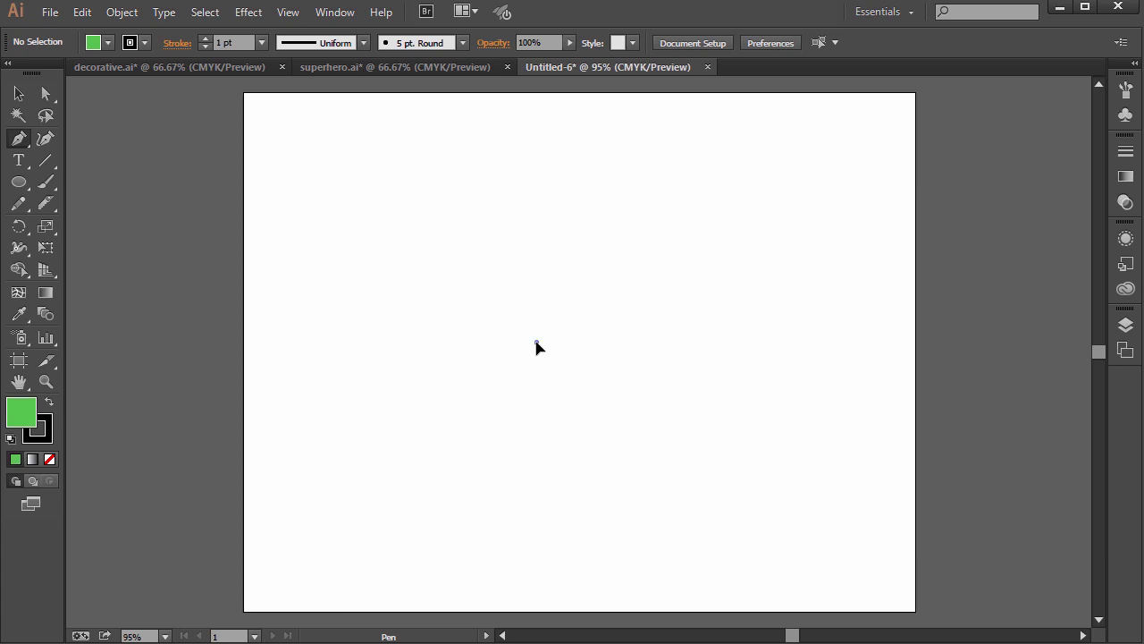
- Draw the closed leaf path with a sharp top tip and a curved lower edge
drag(693, 189, 841, 193)
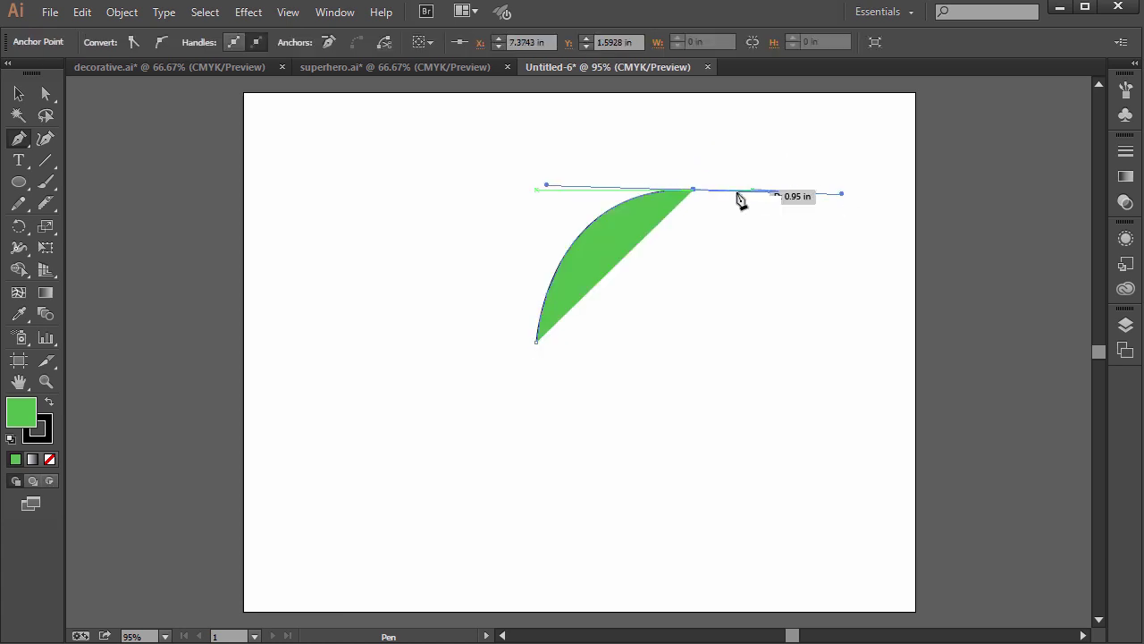
click(695, 192)
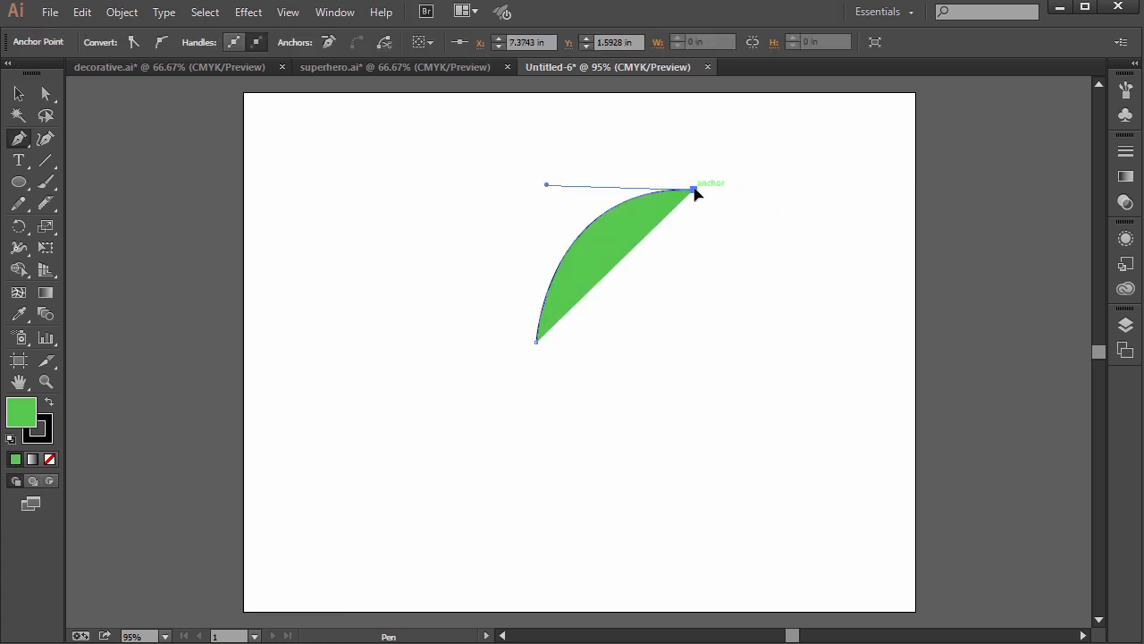
click(537, 341)
drag(454, 347, 355, 390)
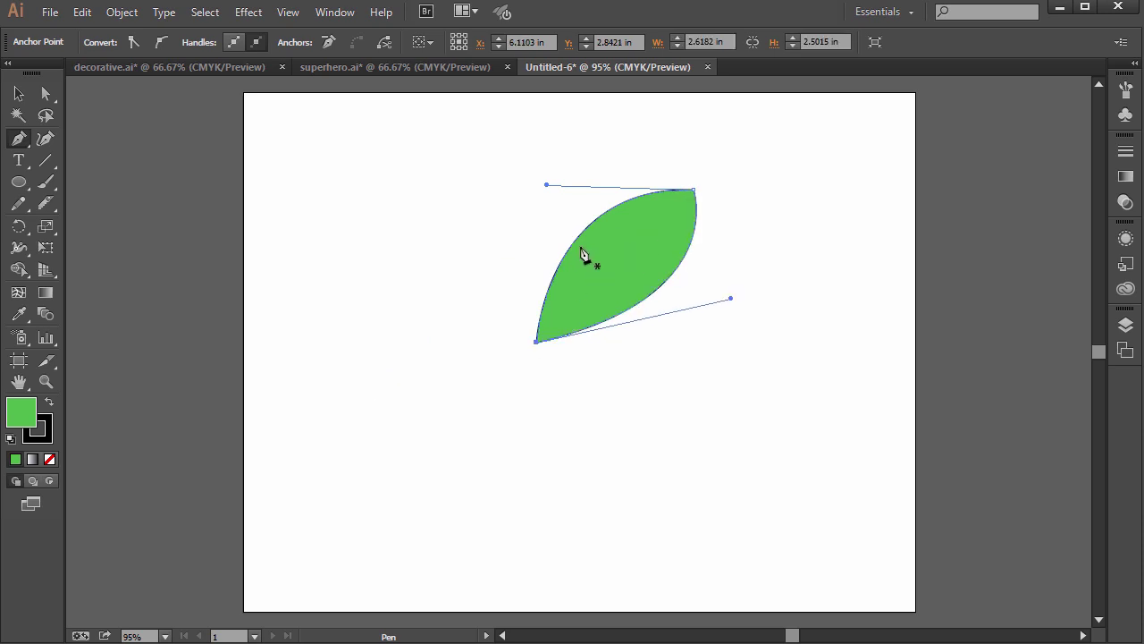
- Move the leaf up and right into place, undoing a trial 19° rotation
click(19, 93)
drag(613, 265, 635, 243)
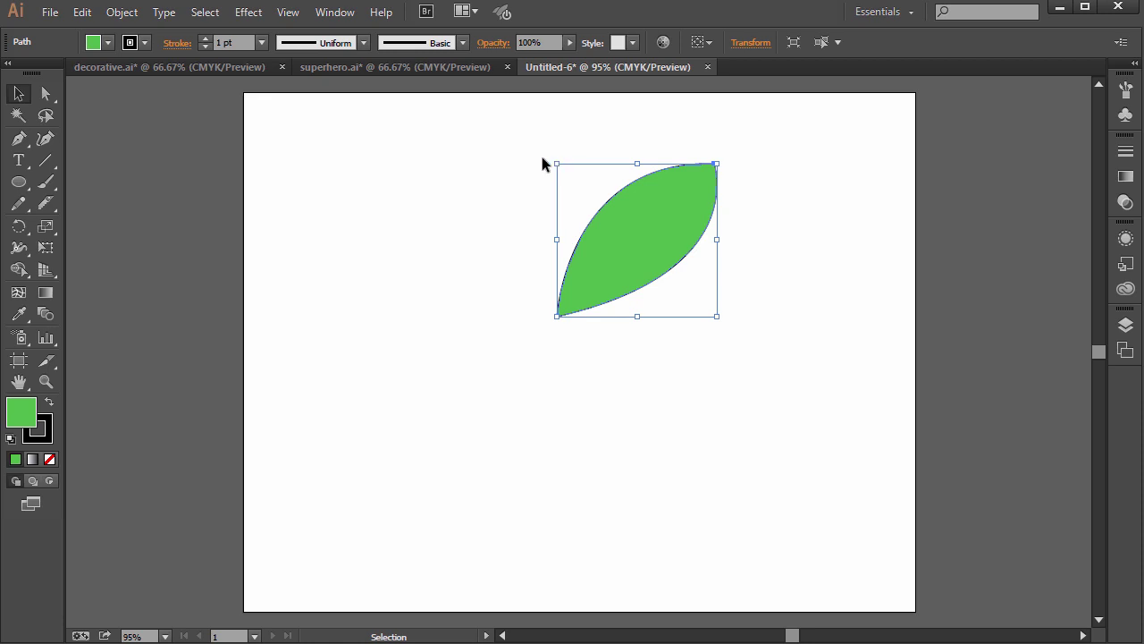
drag(549, 159, 534, 281)
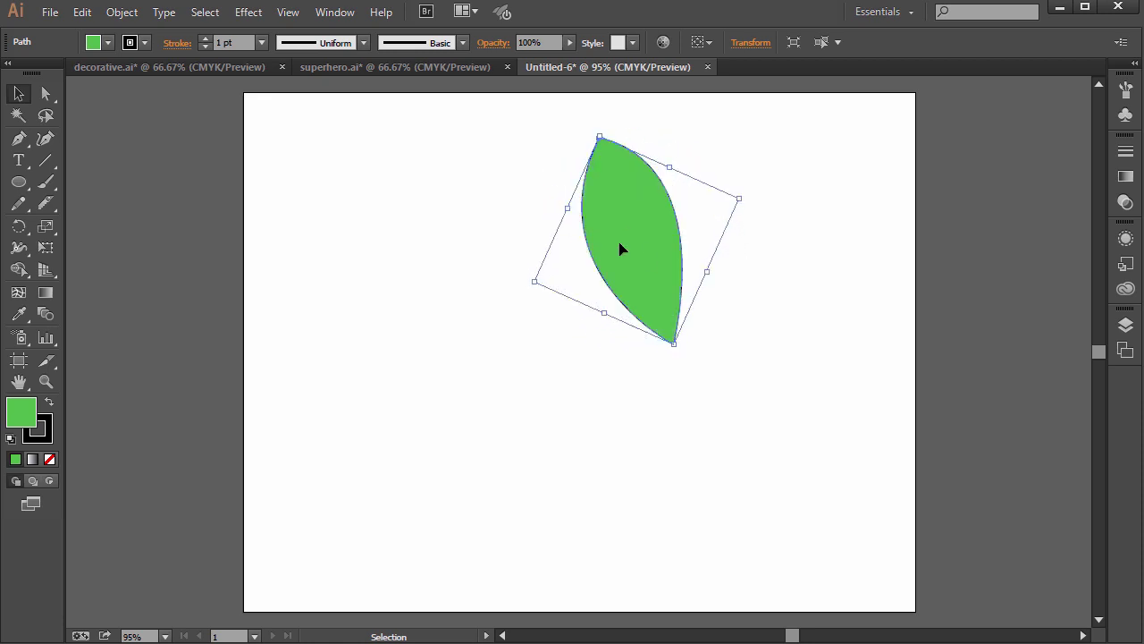
key(ctrl+z)
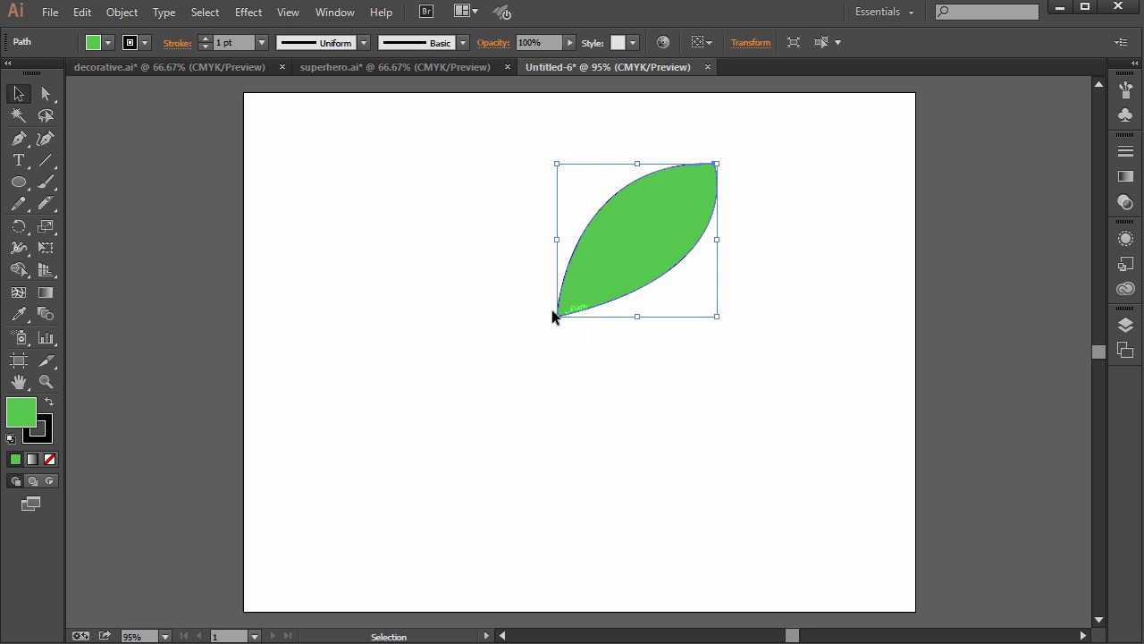
- Copy the leaf rotated 10° around its bottom tip through the Rotate dialog
click(23, 228)
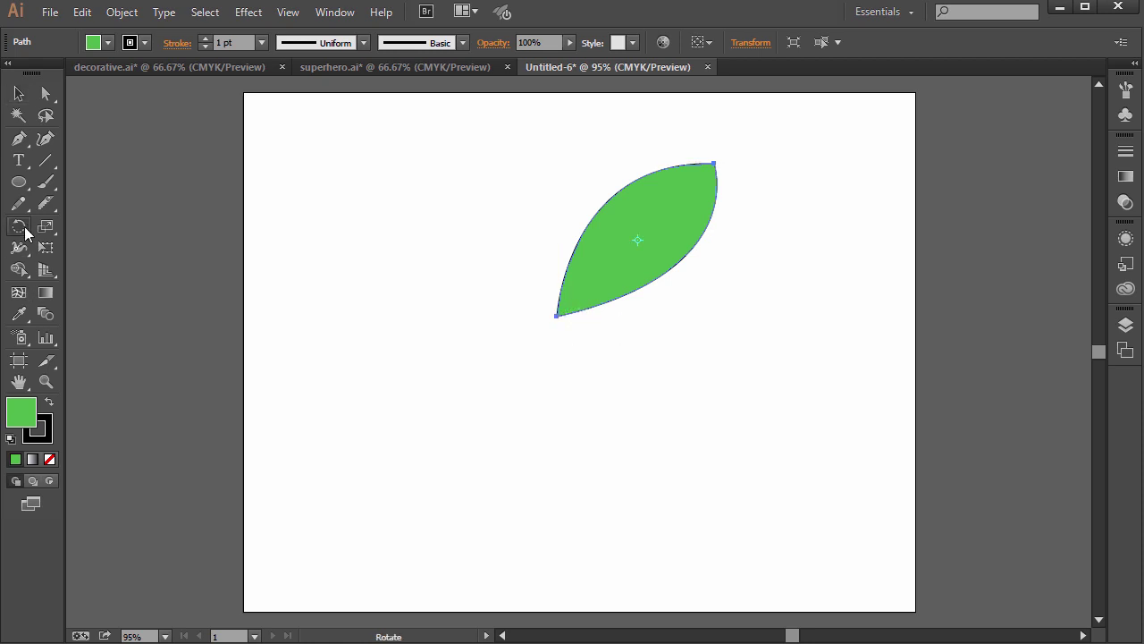
alt+click(556, 316)
drag(578, 229, 885, 250)
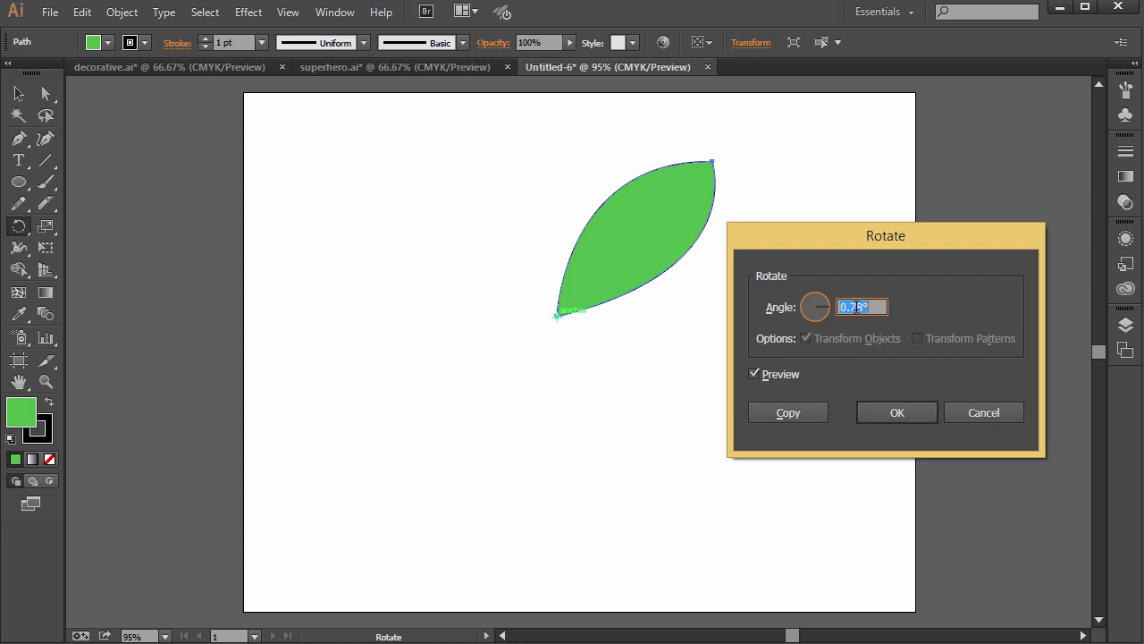
drag(880, 307, 821, 305)
text(10)
click(781, 373)
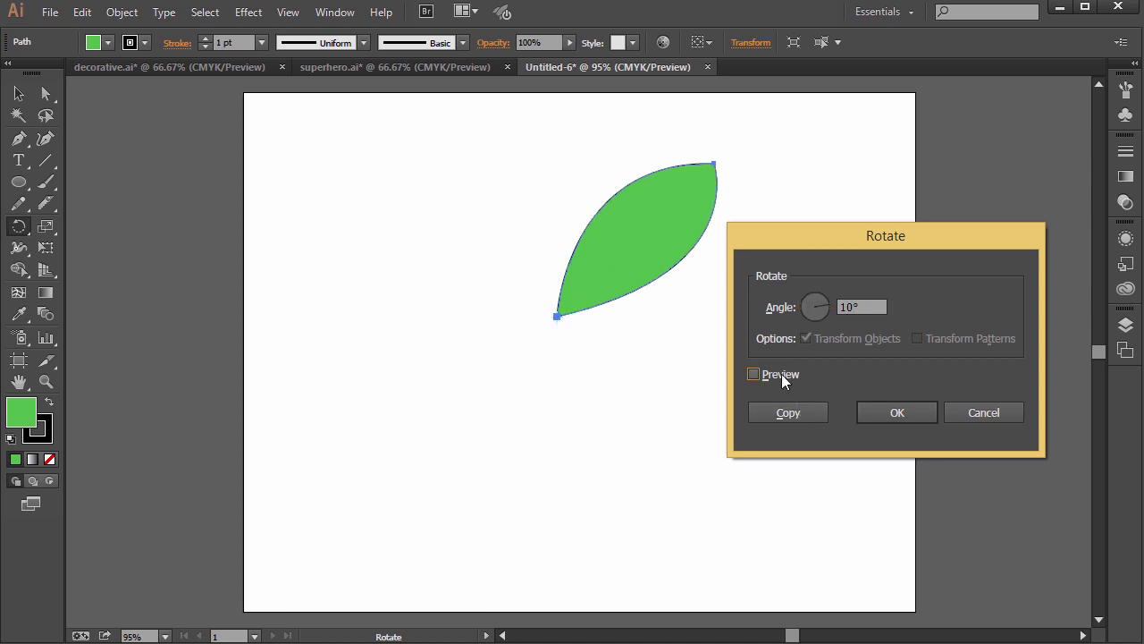
click(781, 373)
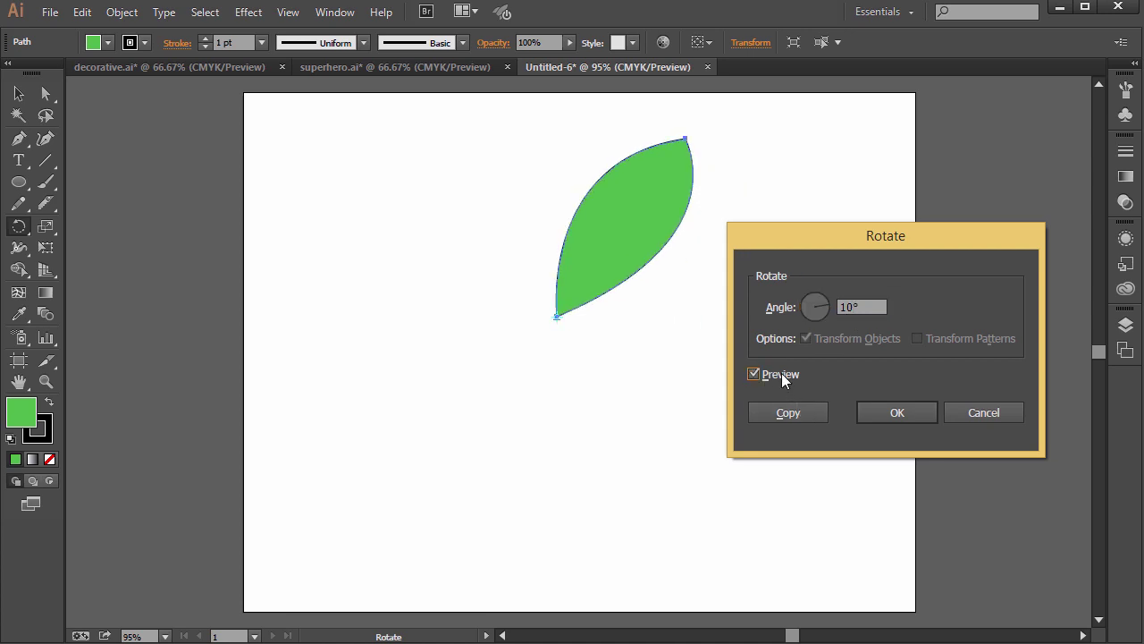
click(785, 412)
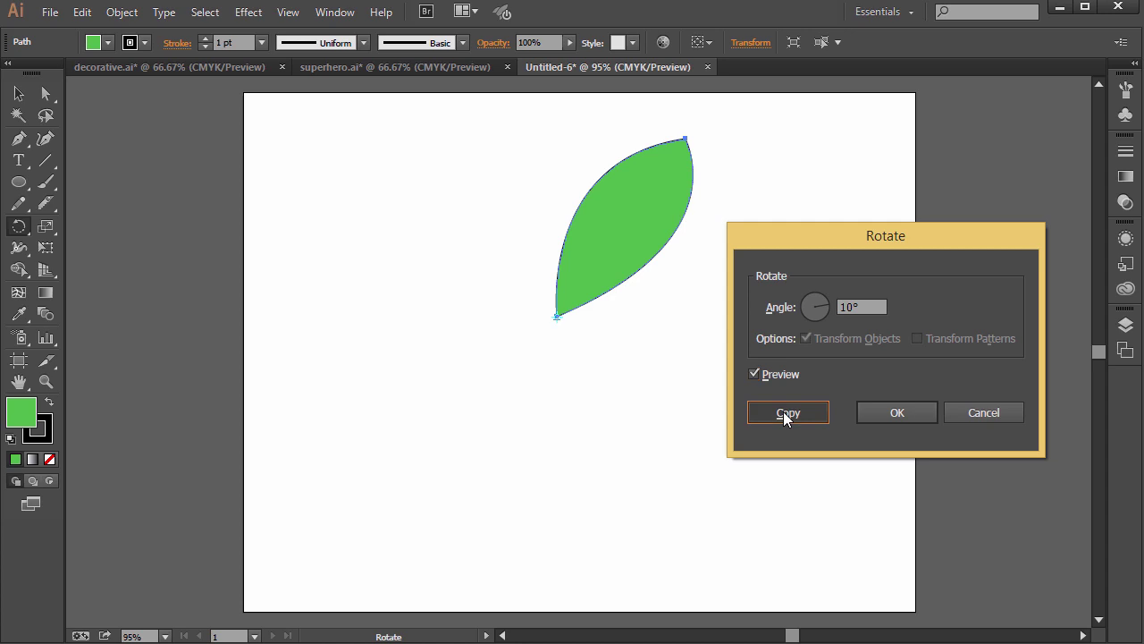
- Apply Object > Transform > Transform Again, then Ctrl+D four more times to close the leaf ring
click(123, 12)
mouse_move(136, 34)
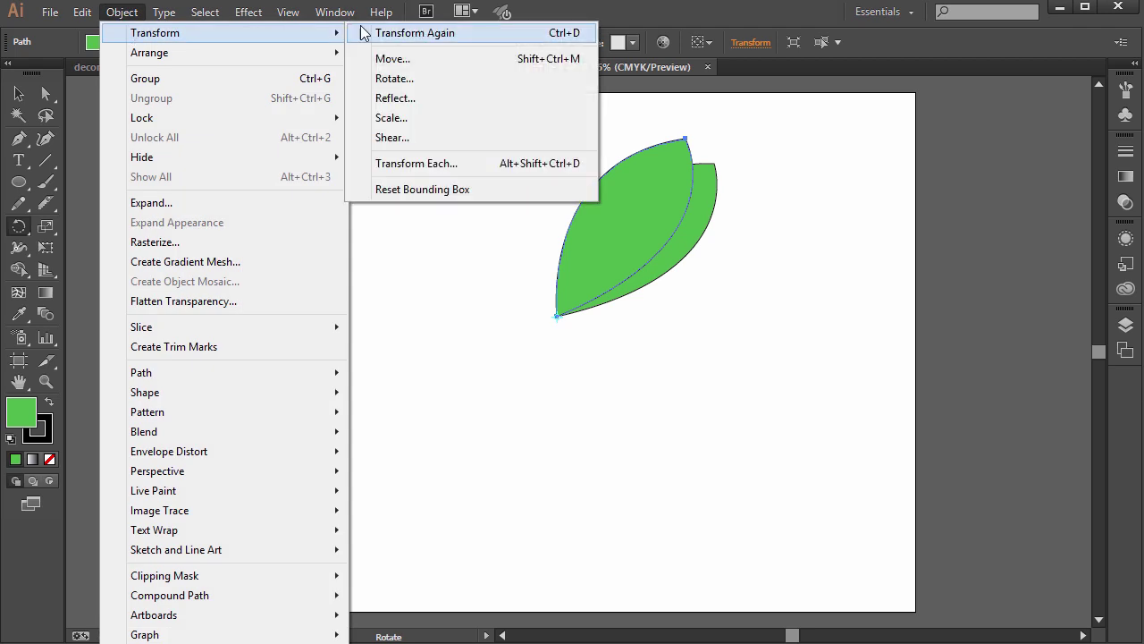
click(624, 17)
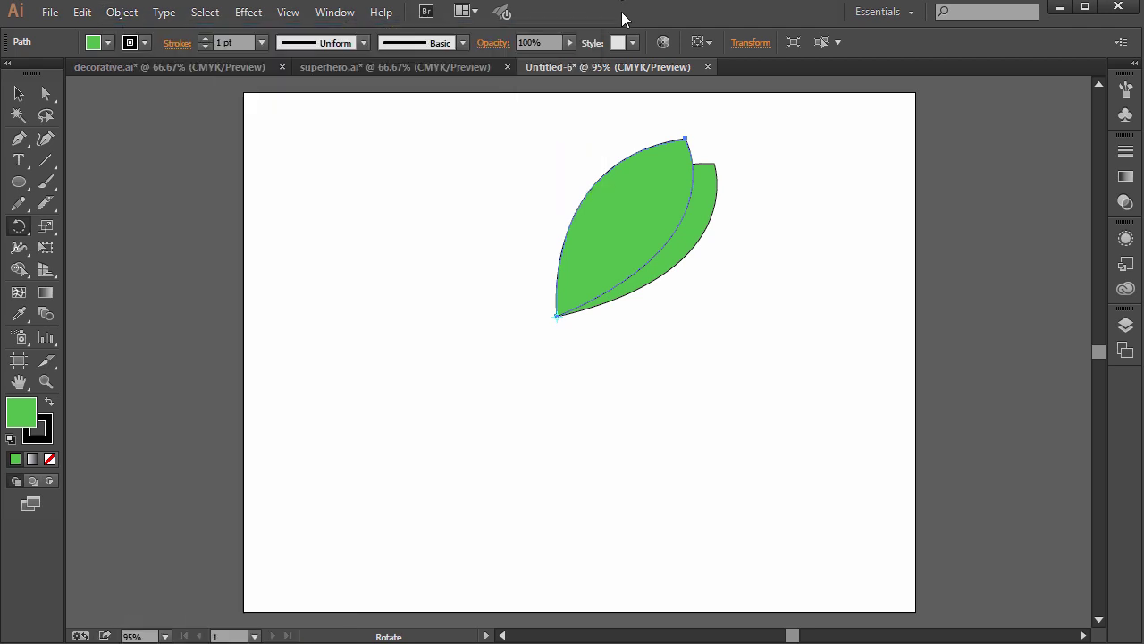
key(ctrl+d)
key(ctrl+d)
key(ctrl+d)
key(ctrl+d)
key(ctrl+d)
key(ctrl+d)
key(ctrl+d)
key(ctrl+d)
key(ctrl+d)
key(ctrl+d)
key(ctrl+d)
key(ctrl+d)
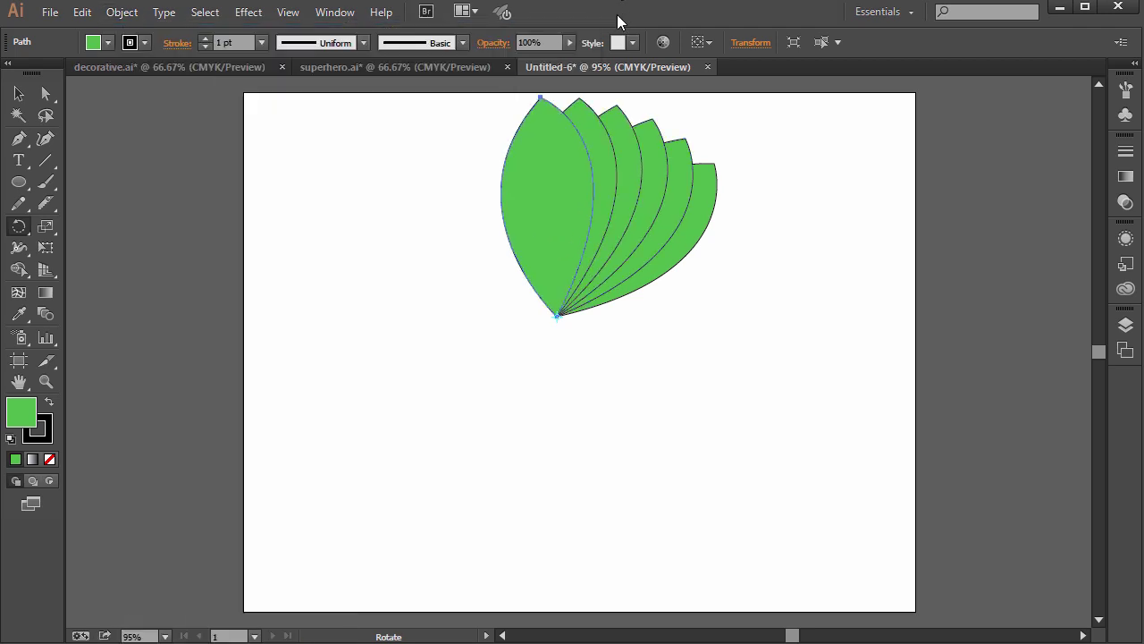
key(ctrl+d)
key(ctrl+d)
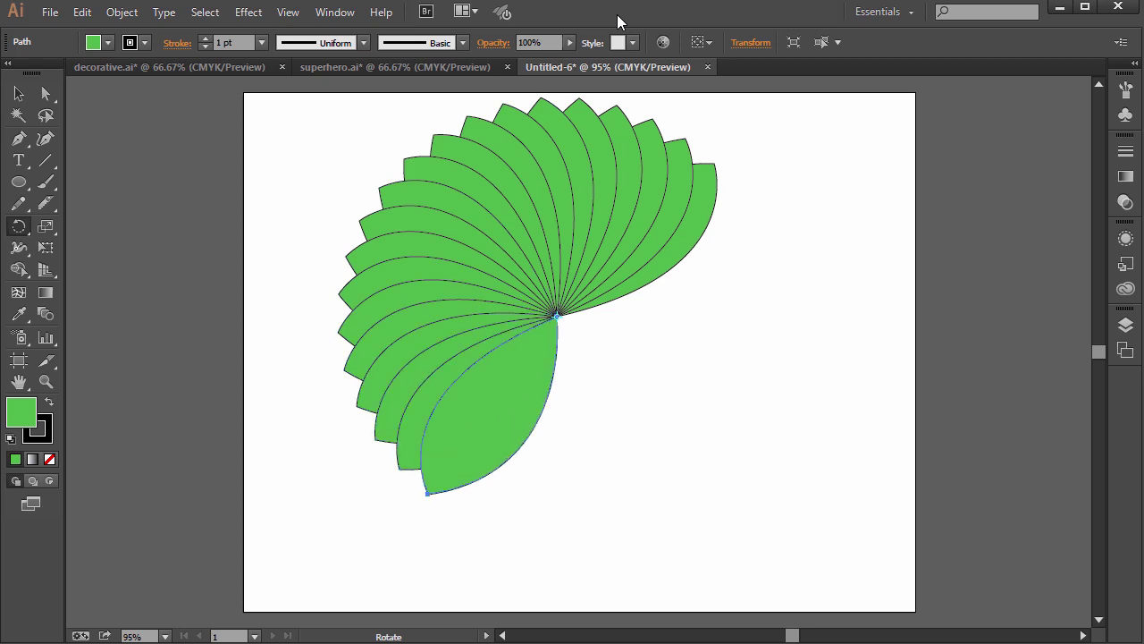
key(ctrl+d)
key(ctrl+d)
key(ctrl+d)
key(ctrl+d)
key(ctrl+d)
key(ctrl+d)
key(ctrl+d)
key(ctrl+d)
key(ctrl+d)
key(ctrl+d)
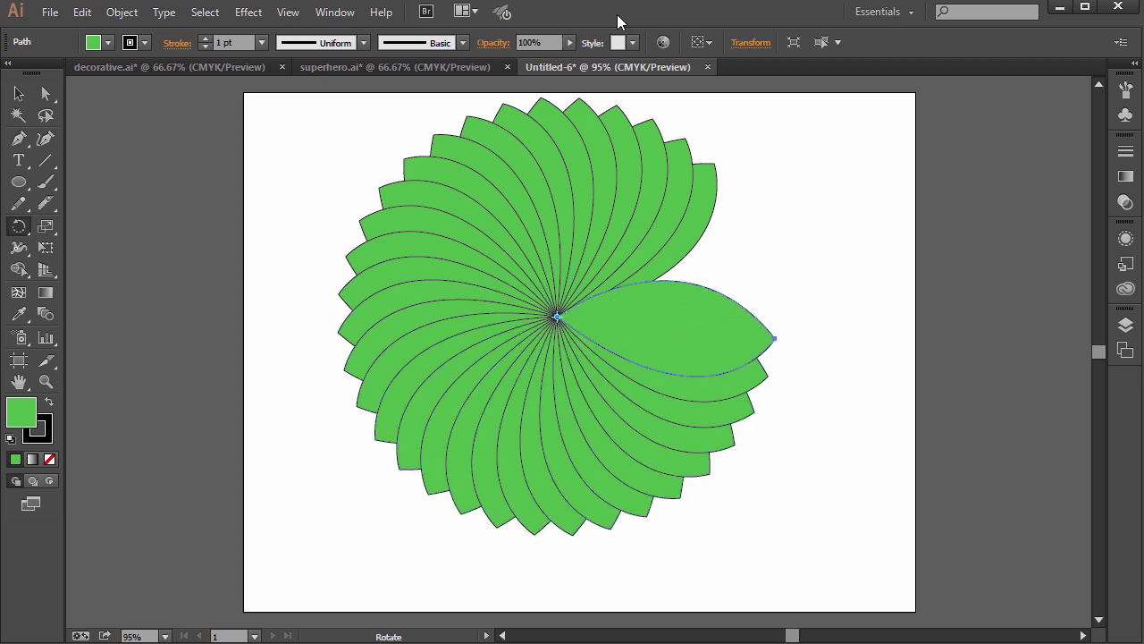
key(ctrl+d)
key(ctrl+d)
key(ctrl+d)
key(ctrl+d)
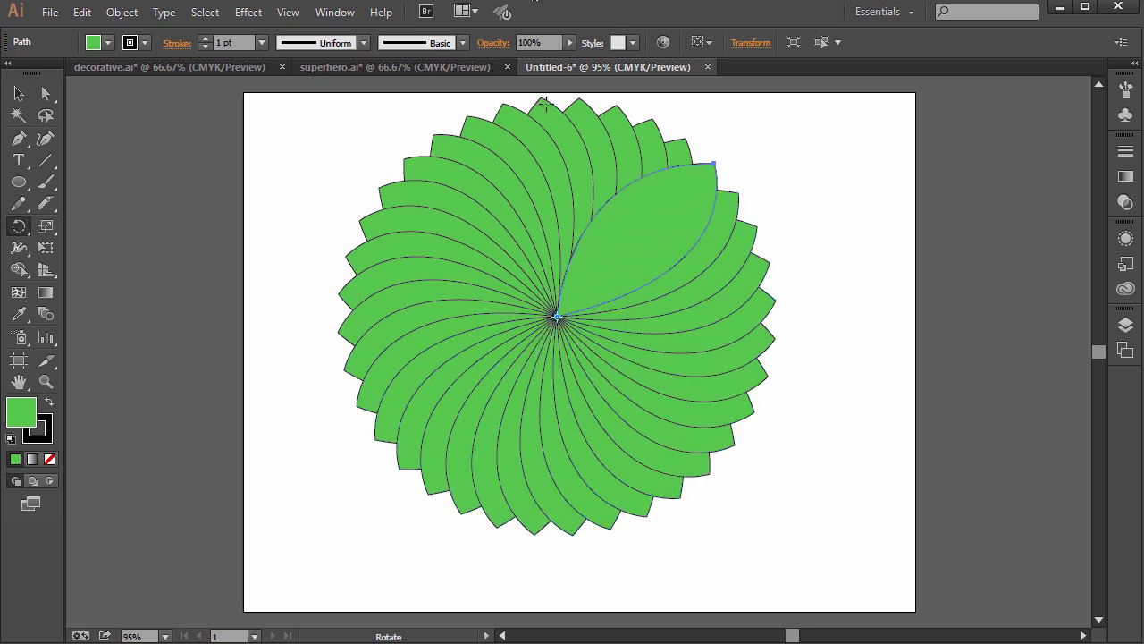
- In superhero.ai, select the figure without its blue background and drag to flip it
click(438, 71)
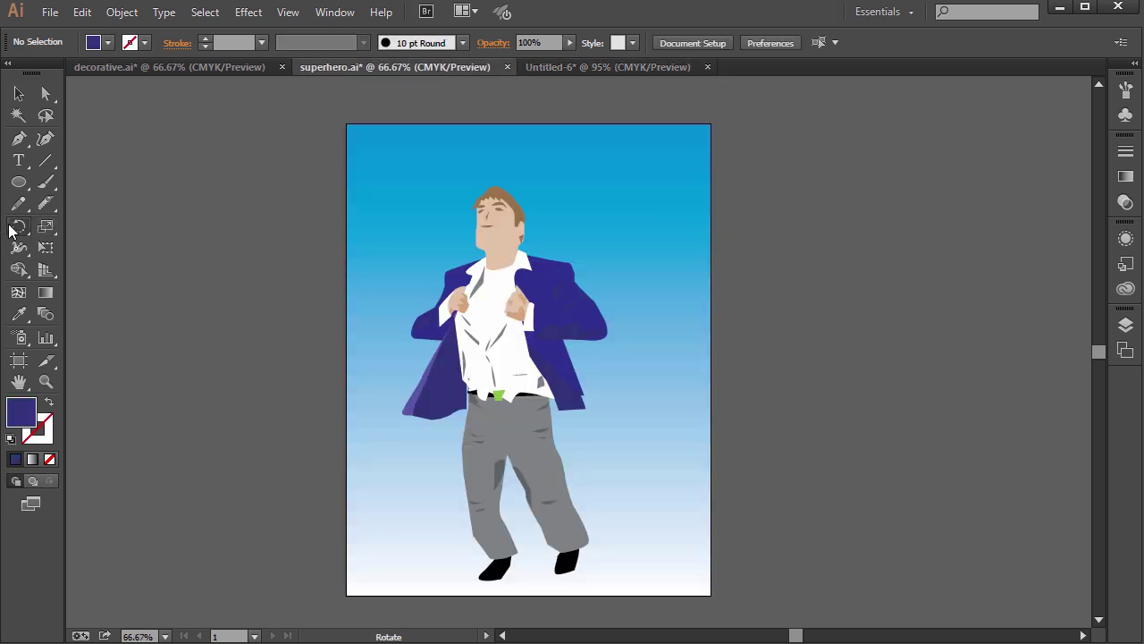
drag(12, 225, 61, 248)
click(18, 93)
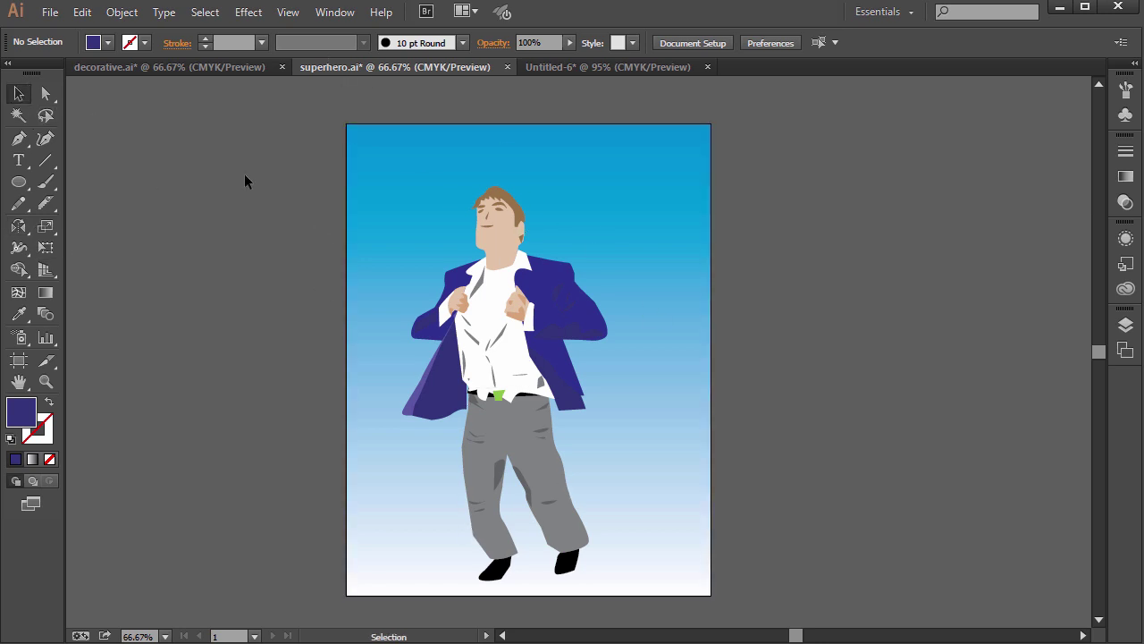
drag(274, 207, 642, 586)
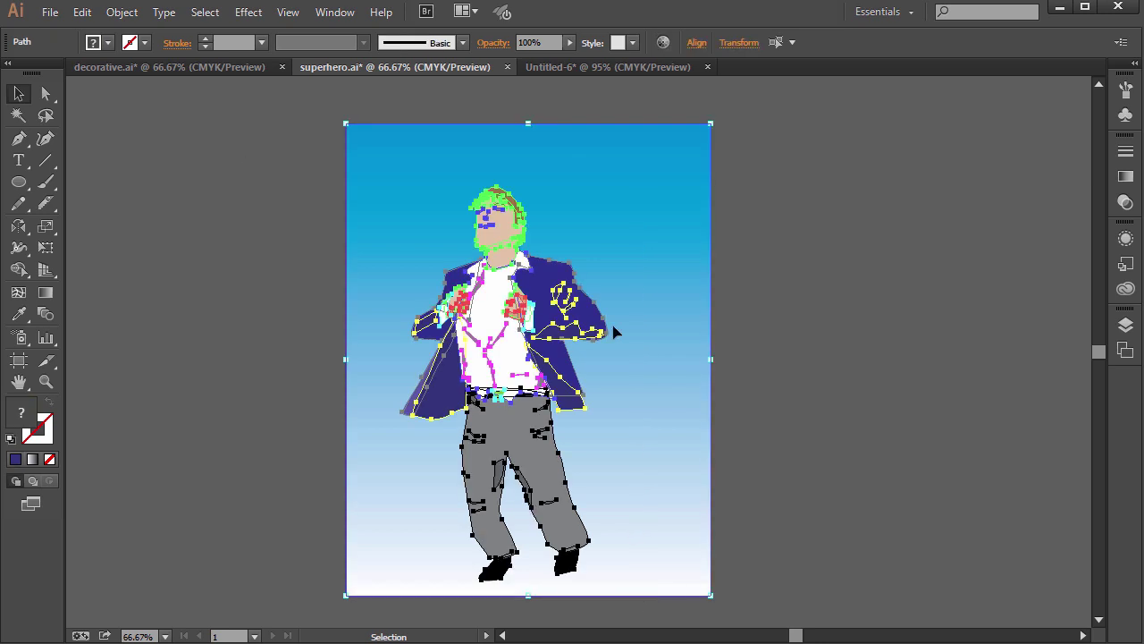
shift+click(621, 160)
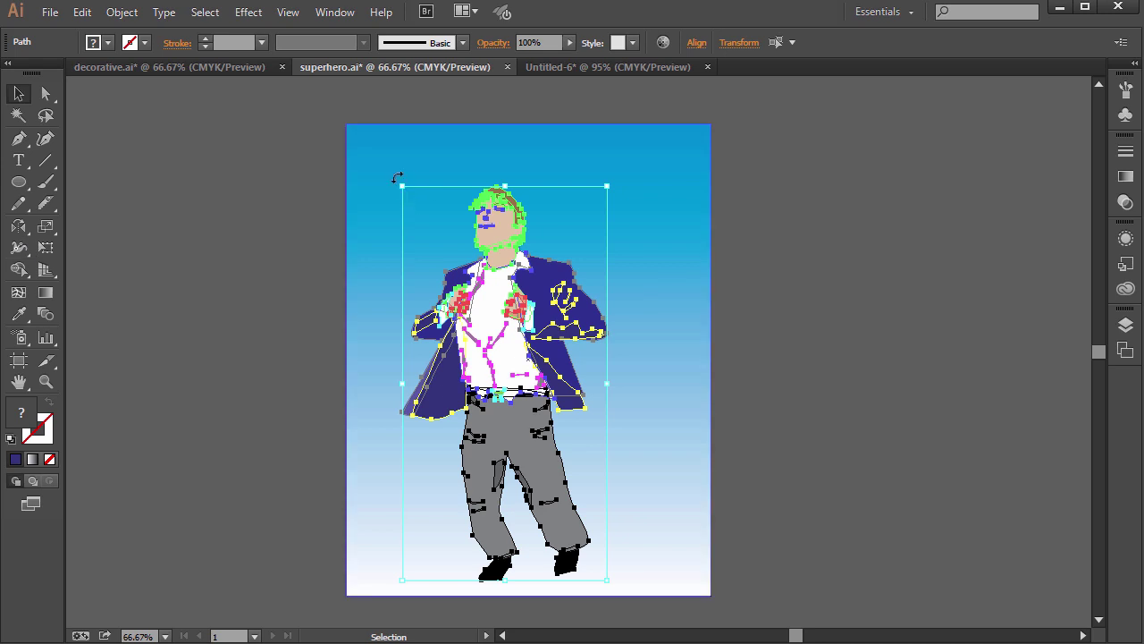
drag(403, 383, 819, 295)
- Undo the flip and cancel a trial interactive mirror with the Reflect tool
key(ctrl+z)
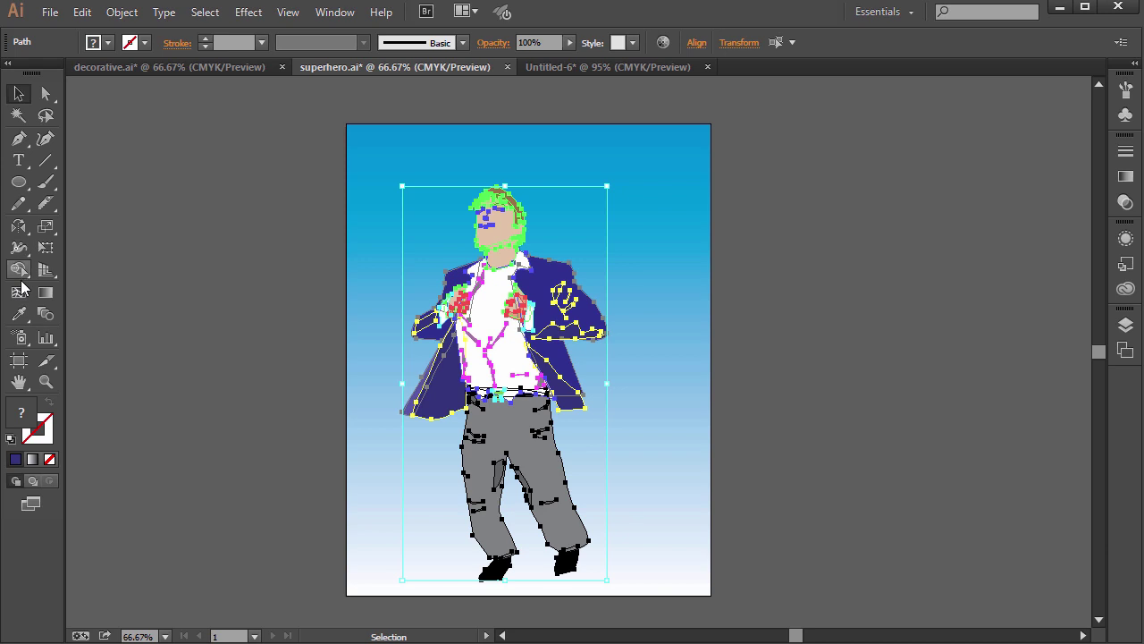
drag(18, 227, 83, 246)
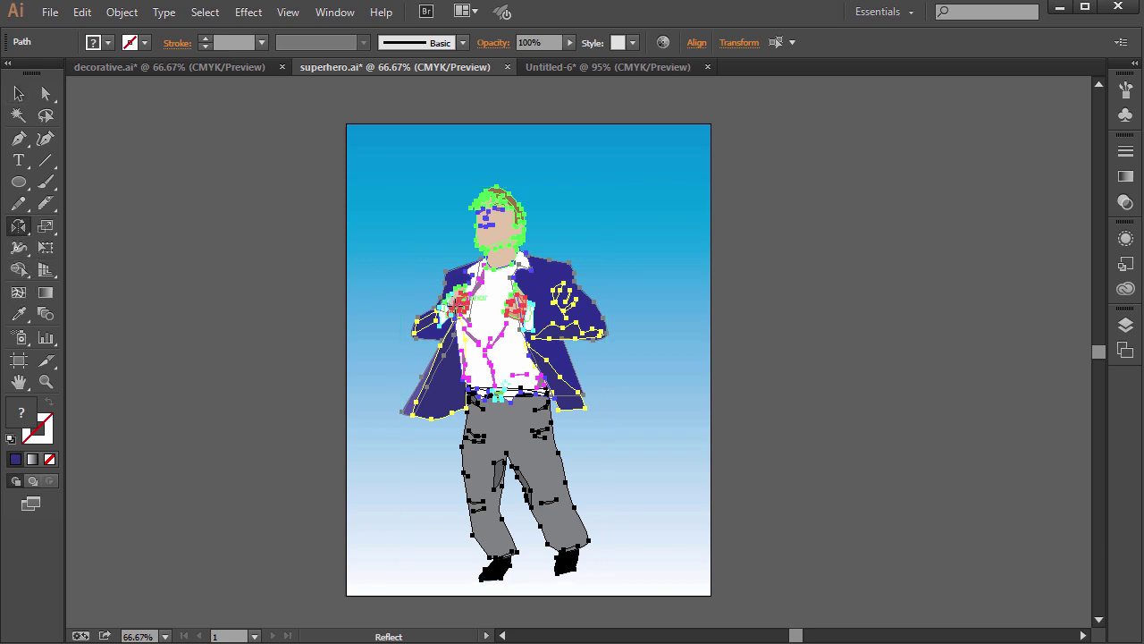
drag(481, 330, 626, 290)
key(alt)
key(alt)
- Make a copy of the figure reflected across the vertical axis
alt+click(745, 334)
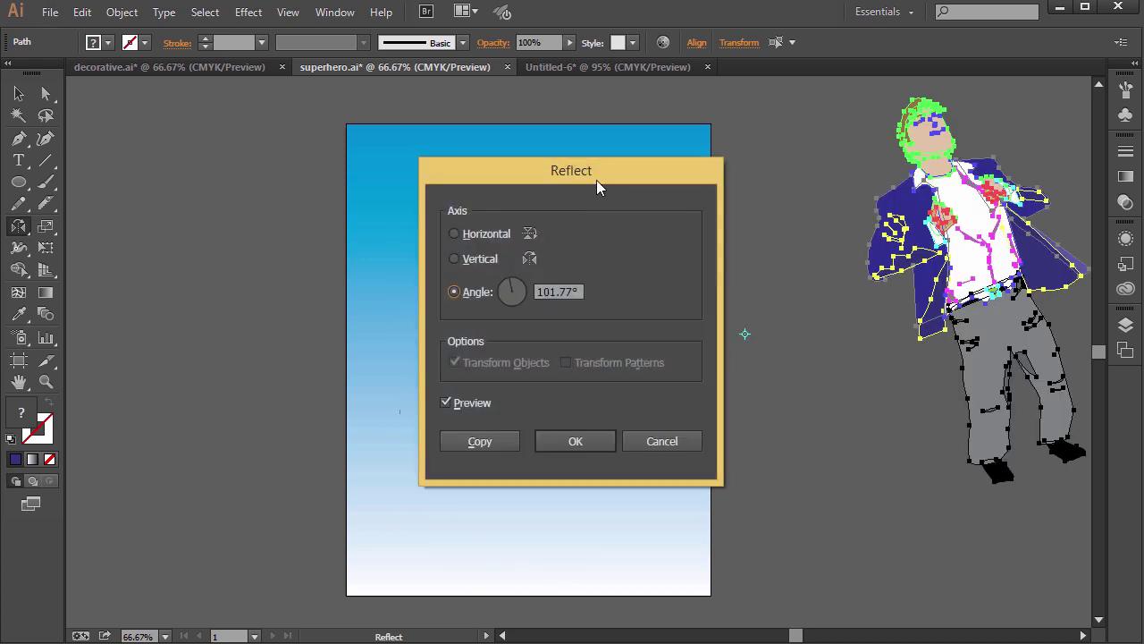
drag(597, 179, 404, 234)
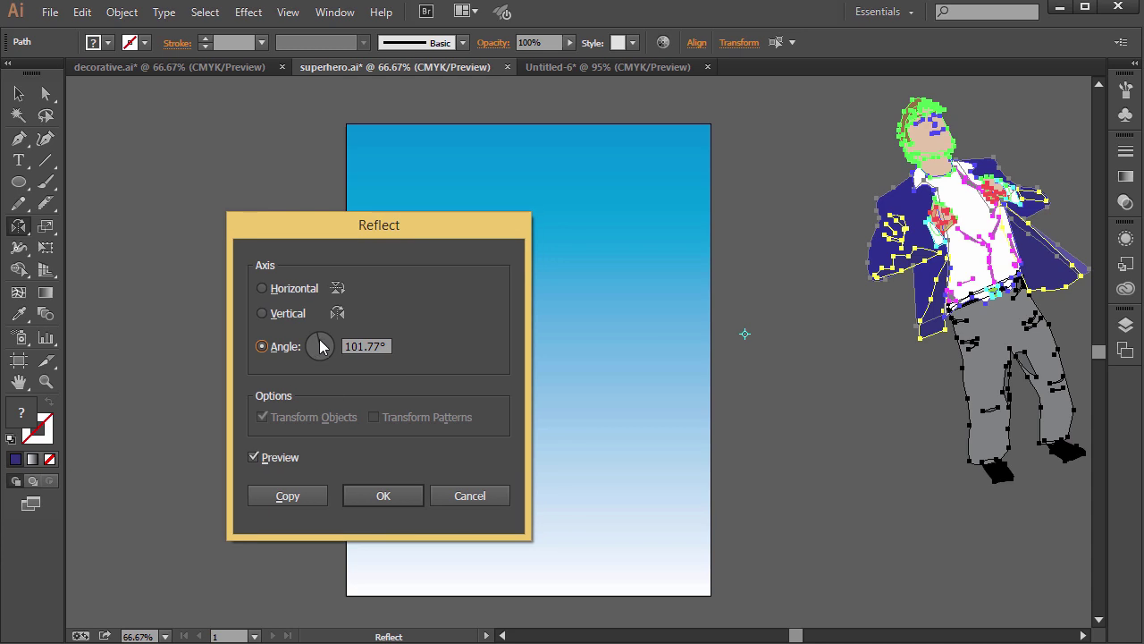
drag(322, 347, 309, 348)
click(287, 289)
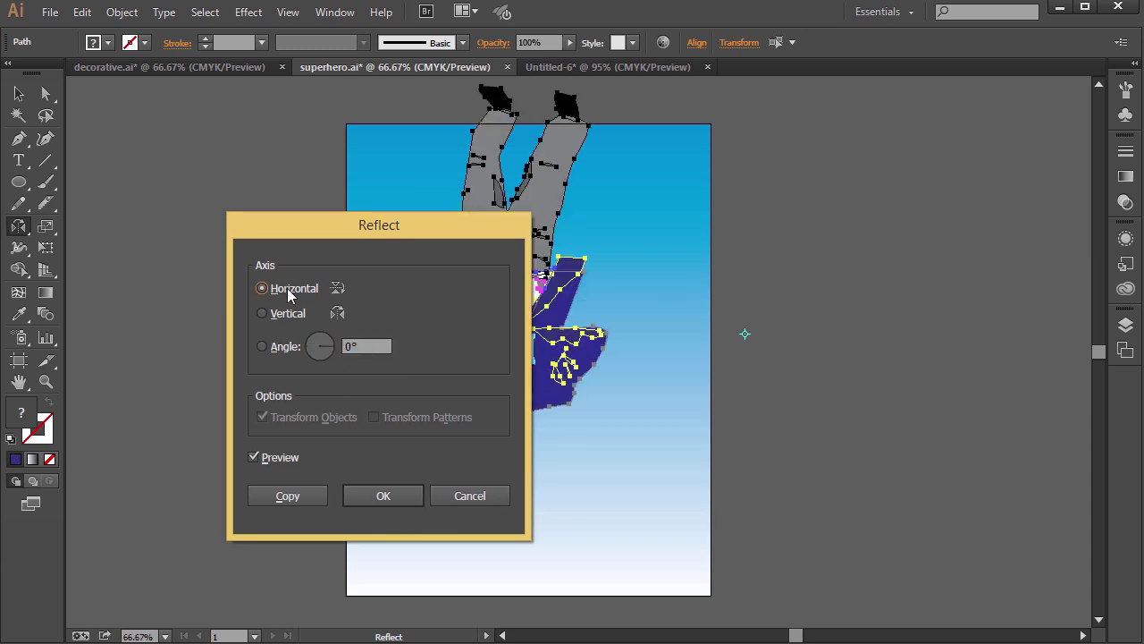
click(293, 315)
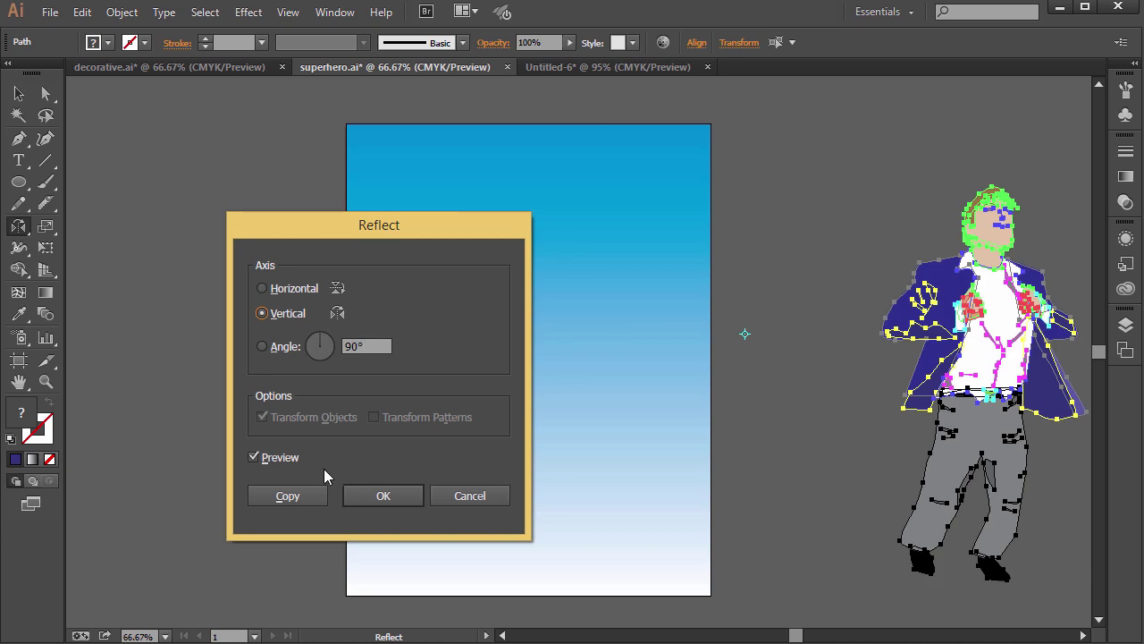
click(288, 496)
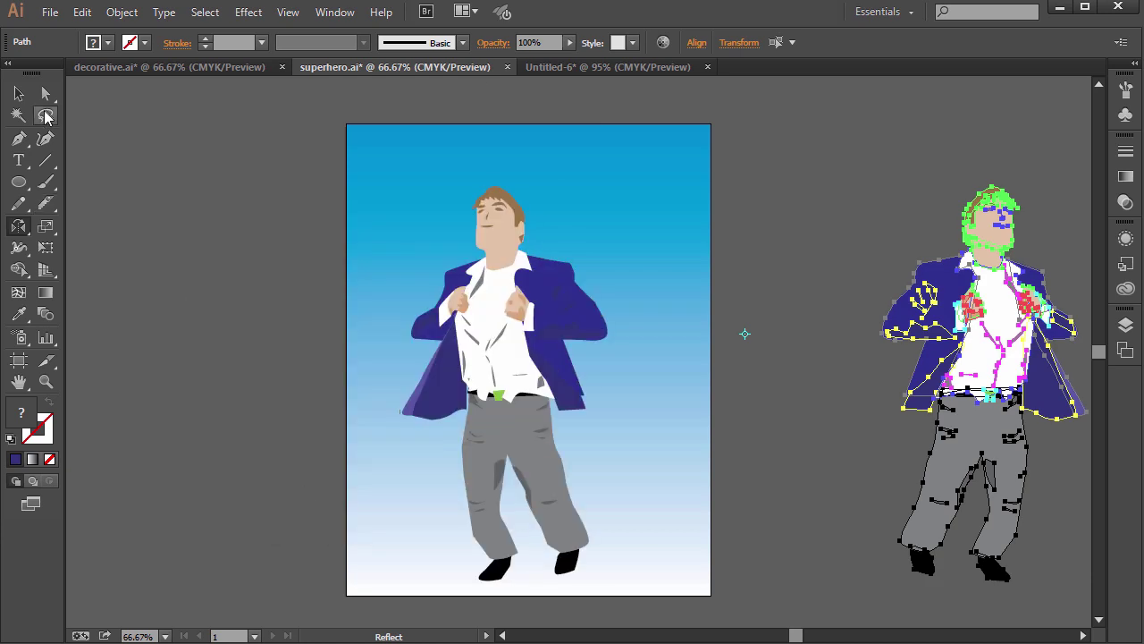
click(25, 96)
- Drag the mirrored copy left beside the original figure and deselect it
drag(789, 145, 1080, 575)
drag(947, 288, 680, 288)
click(888, 178)
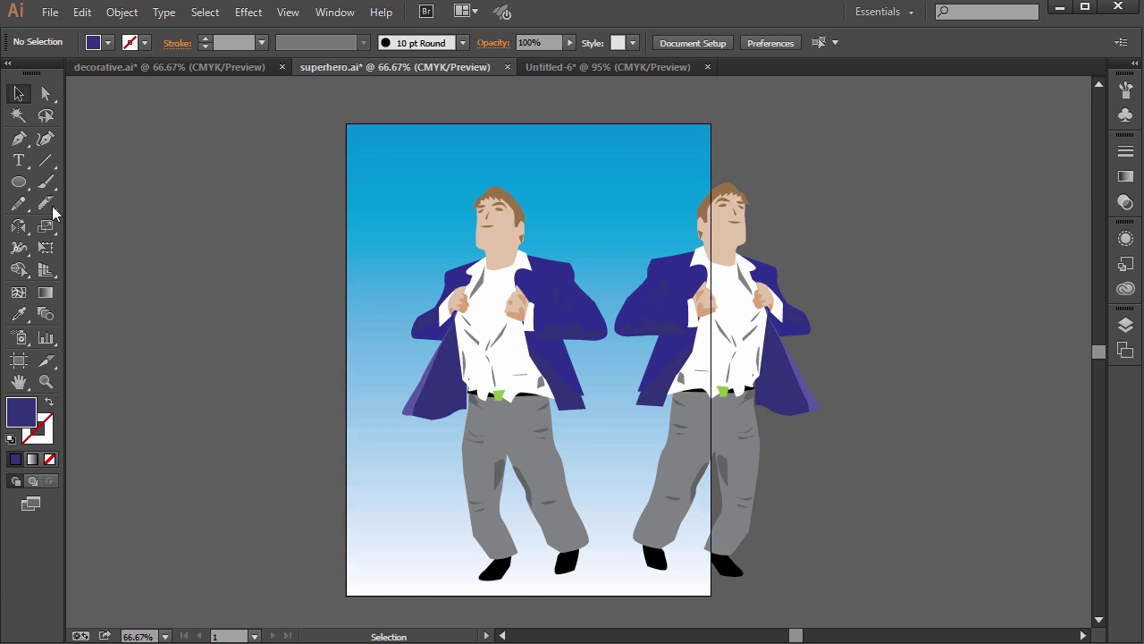
drag(17, 226, 77, 252)
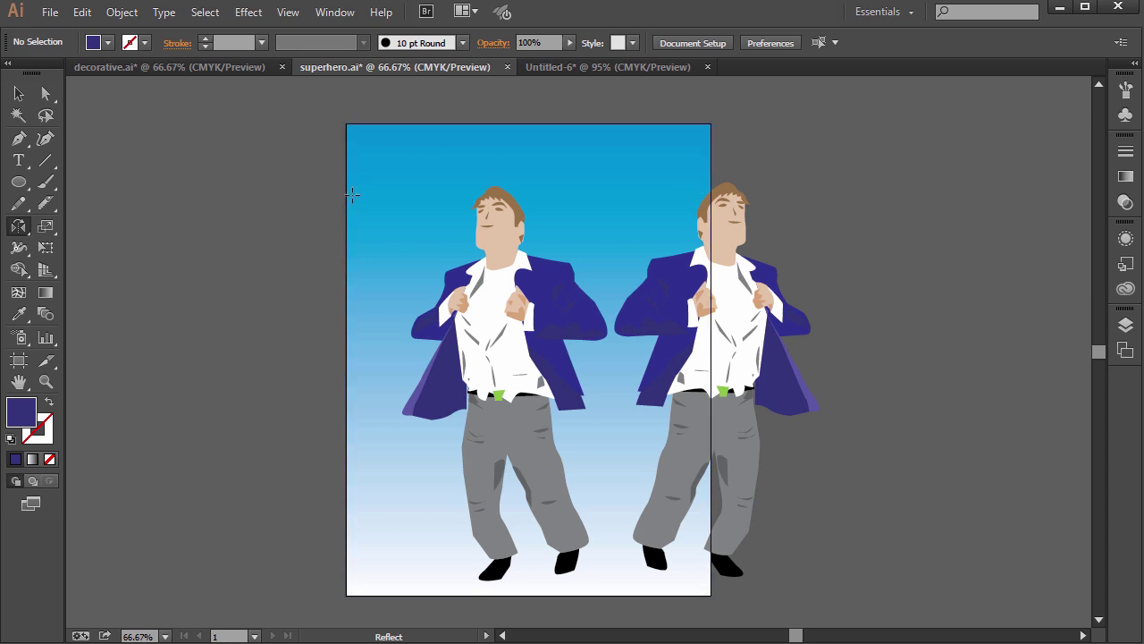
drag(20, 229, 82, 227)
- Create new document Untitled-7 and draw a seven-pointed star in it
click(591, 70)
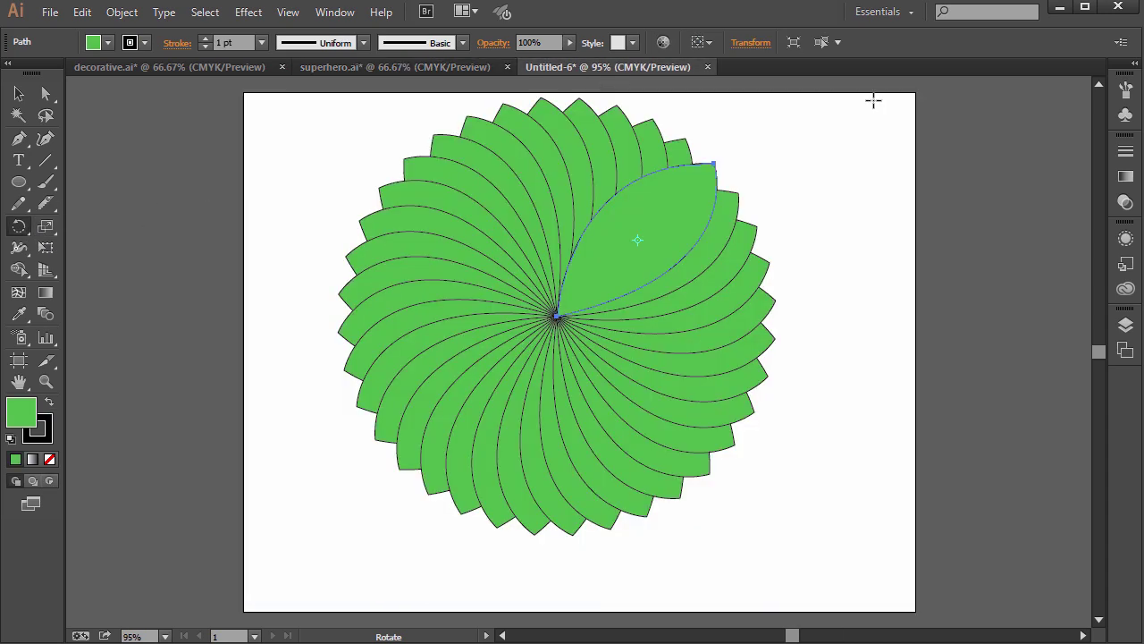
click(50, 12)
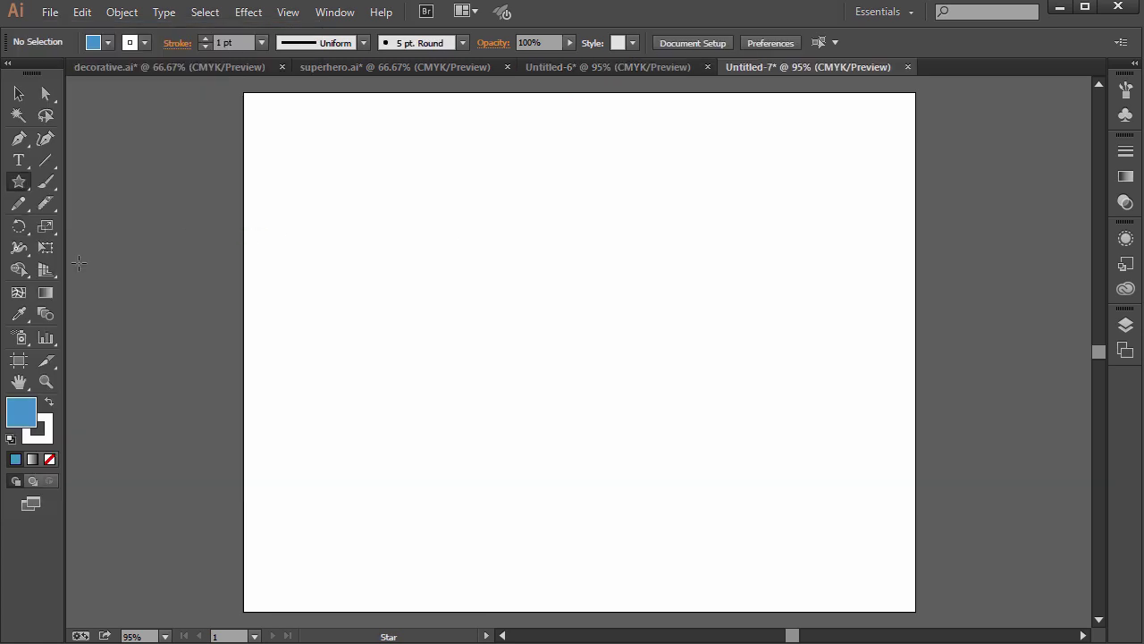
drag(478, 253, 623, 333)
key(Up)
key(Up)
click(19, 93)
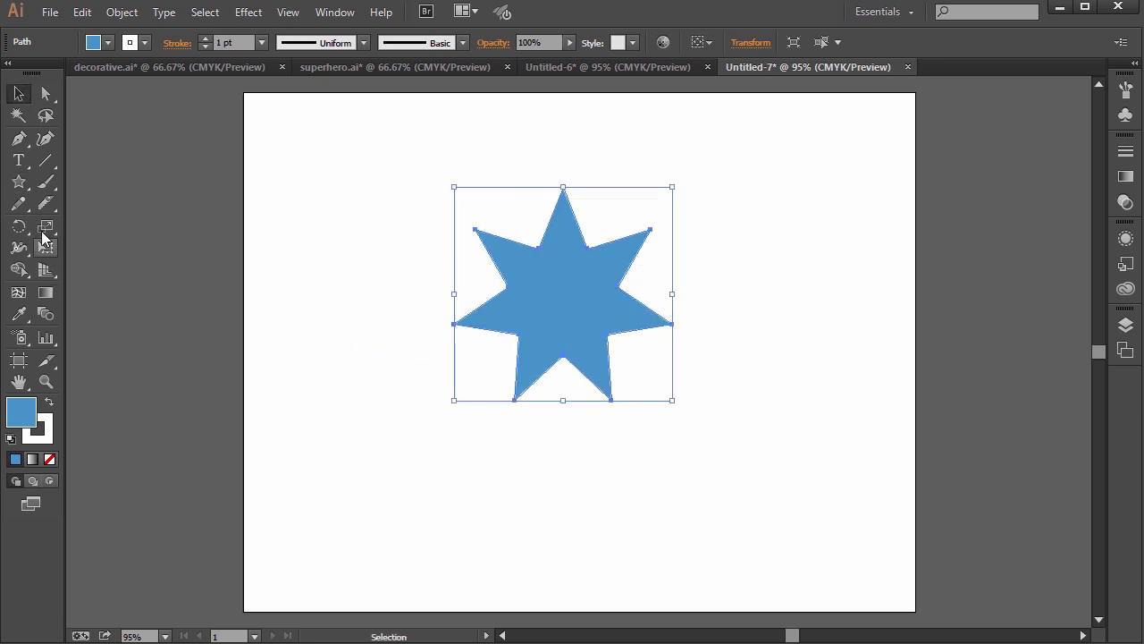
drag(19, 227, 63, 225)
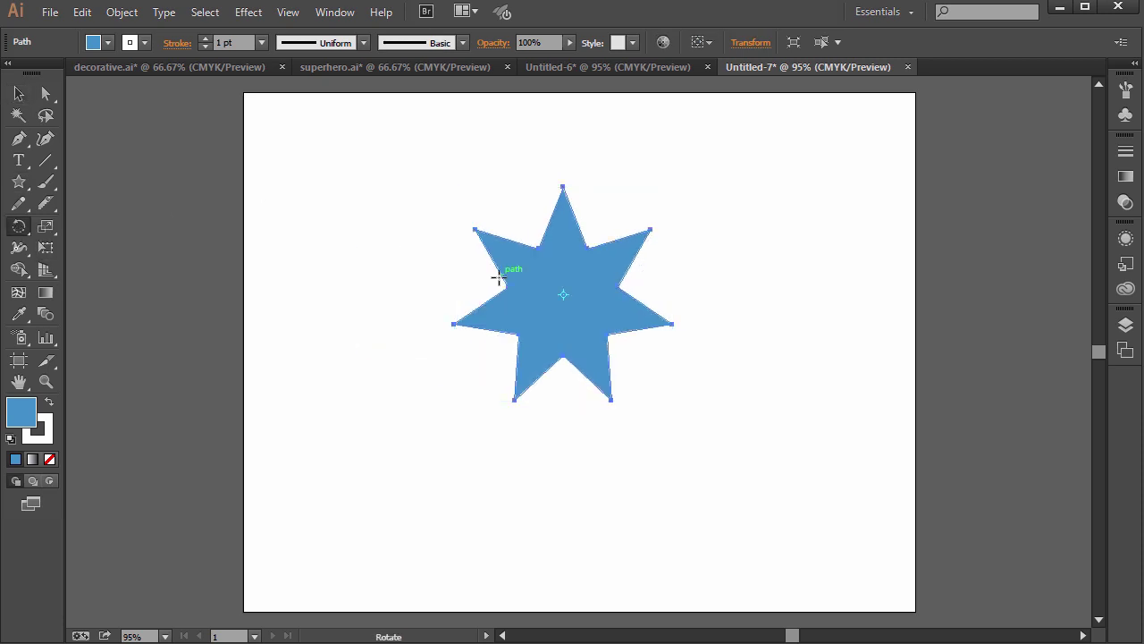
- Copy the star rotated 10° about its centre, repeat with Ctrl+D, then deselect
alt+click(564, 296)
click(788, 412)
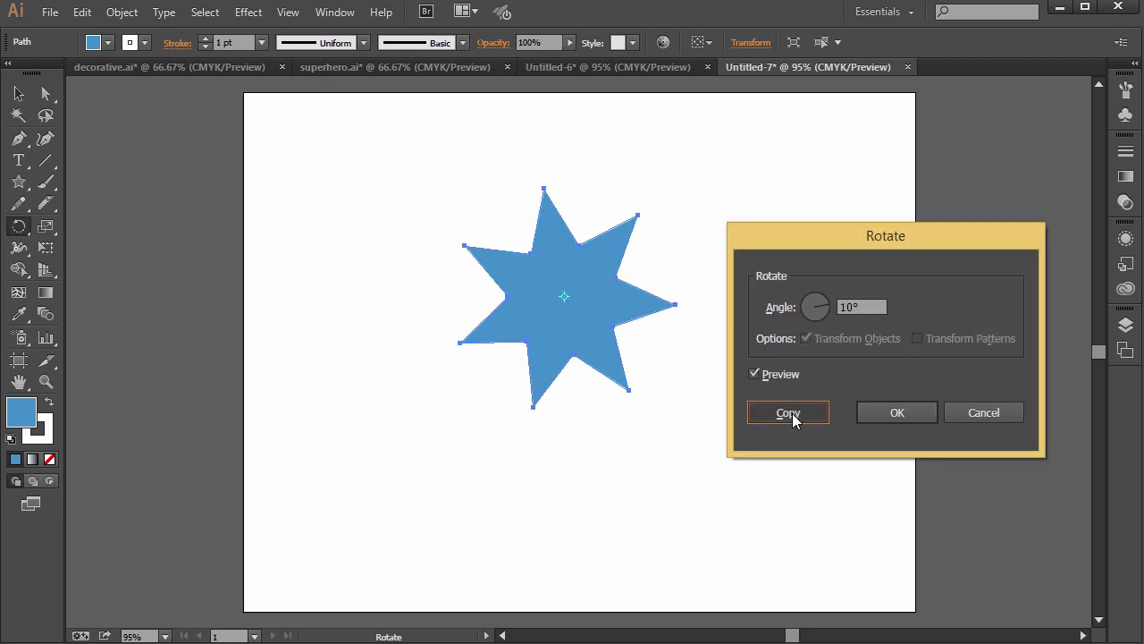
key(ctrl+d)
key(ctrl+d)
key(ctrl+d)
key(ctrl+d)
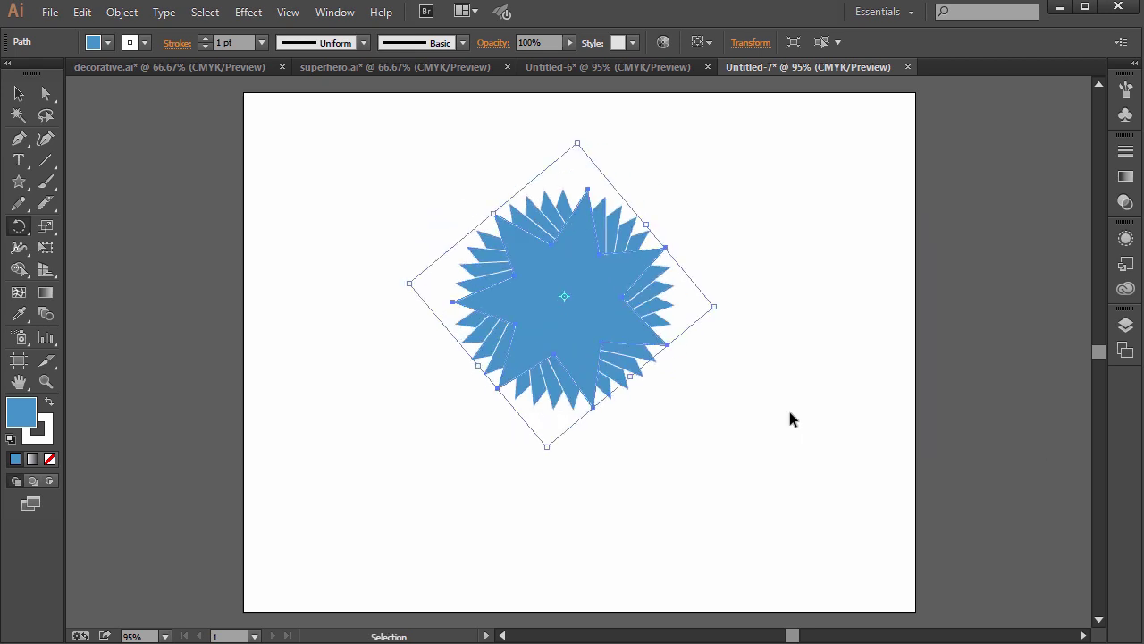
key(ctrl+d)
key(ctrl+d)
key(ctrl+d)
key(ctrl+d)
key(ctrl+d)
key(ctrl+d)
key(ctrl+d)
key(ctrl+d)
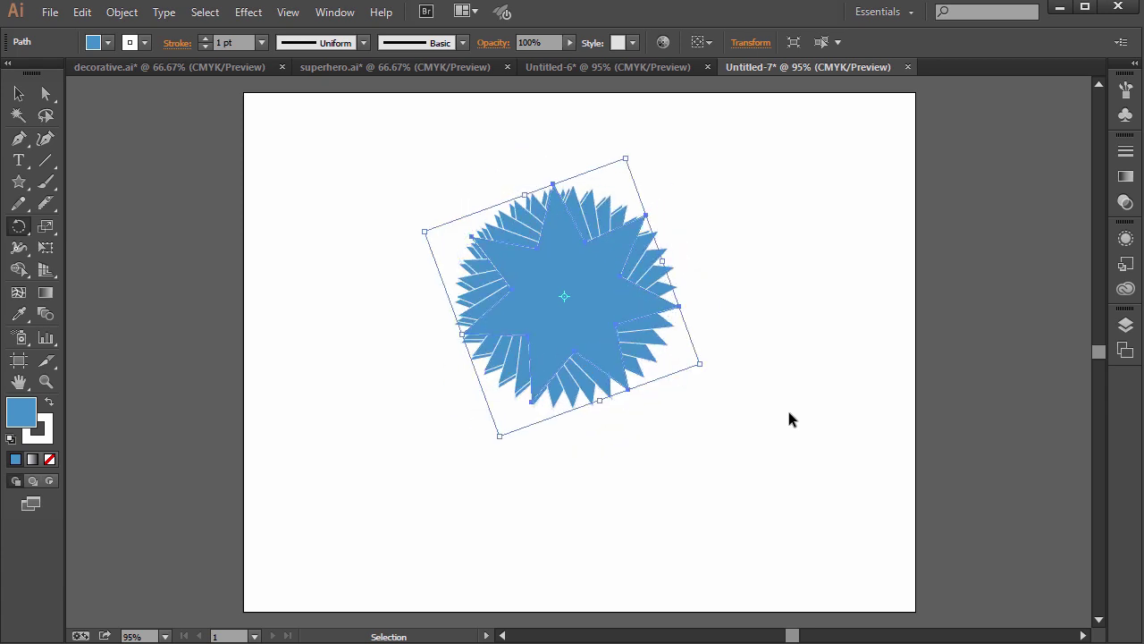
key(v)
key(ctrl+shift+a)
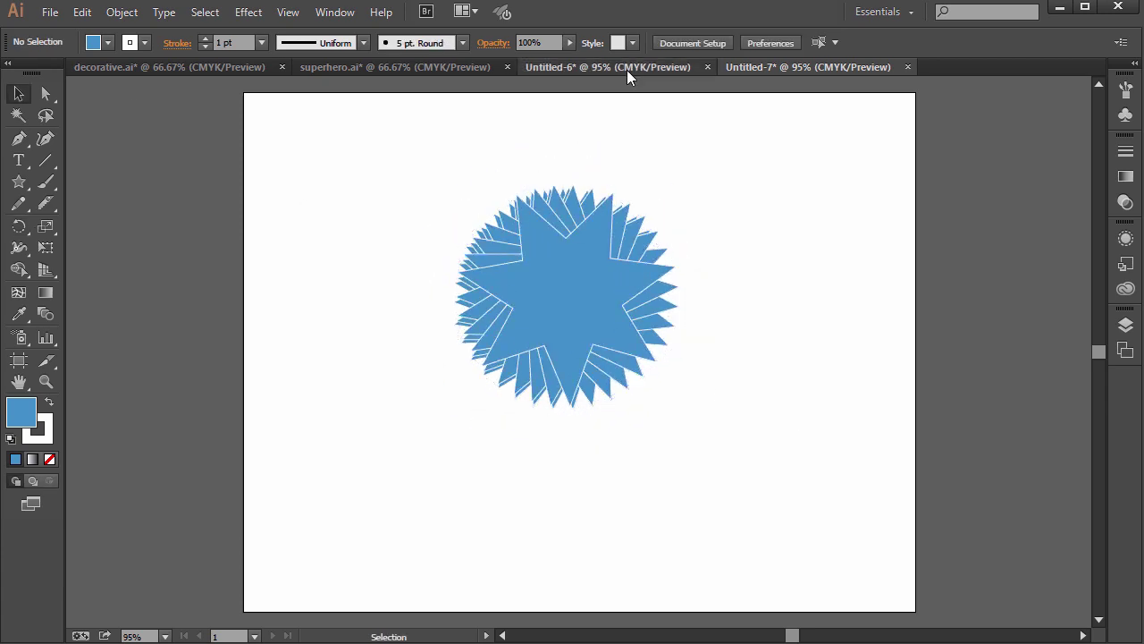
- Cycle through Untitled-6 and superhero.ai back to decorative.ai
click(626, 69)
click(431, 71)
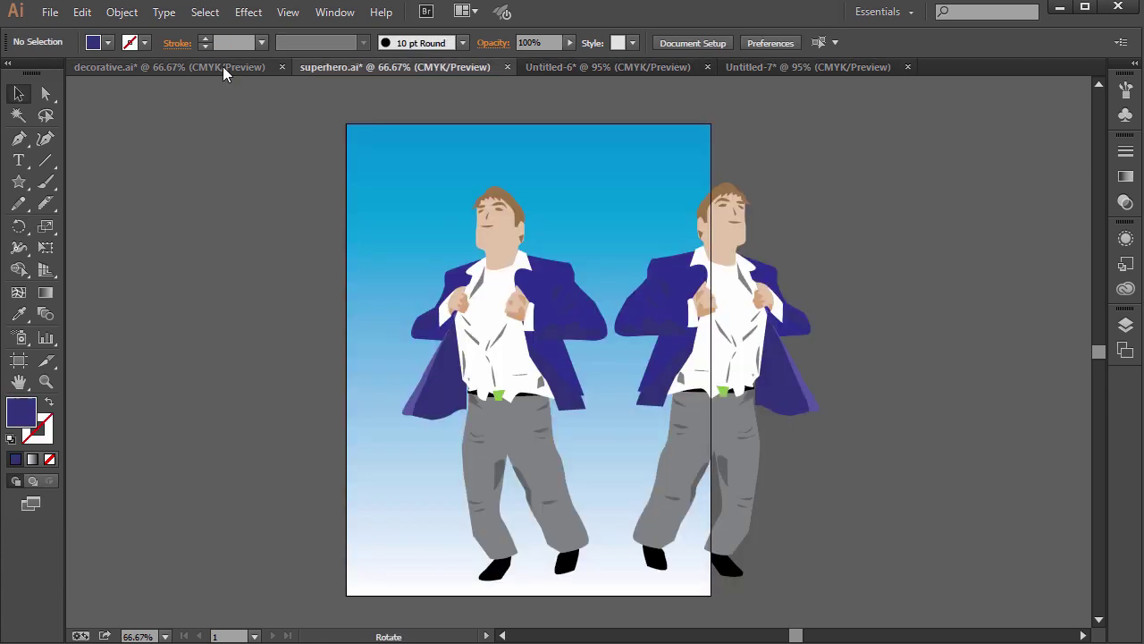
click(194, 66)
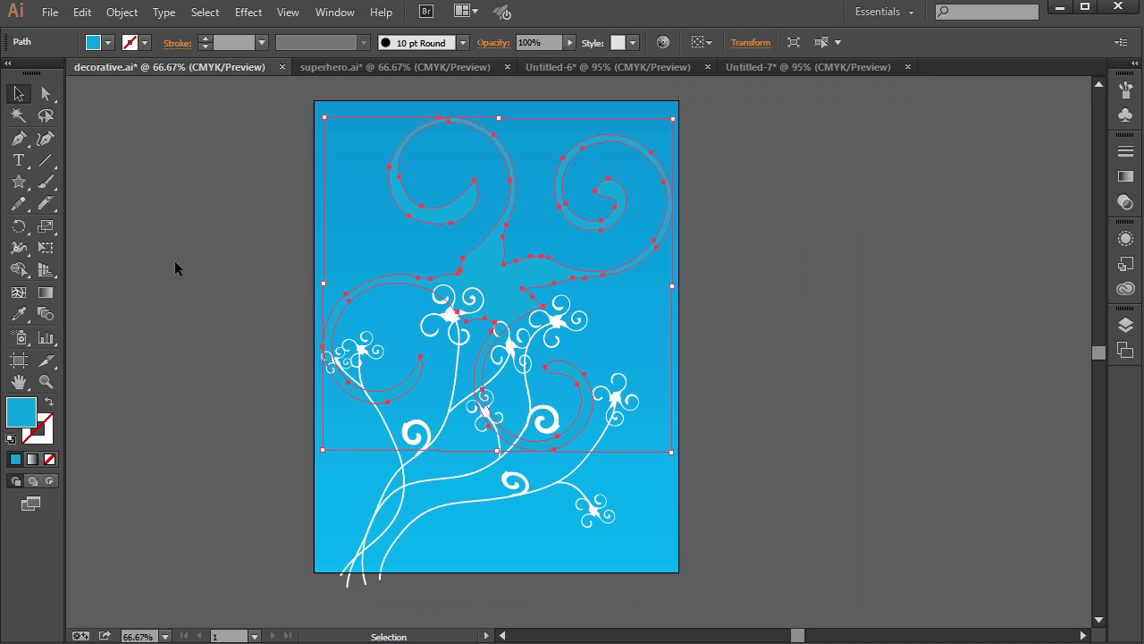